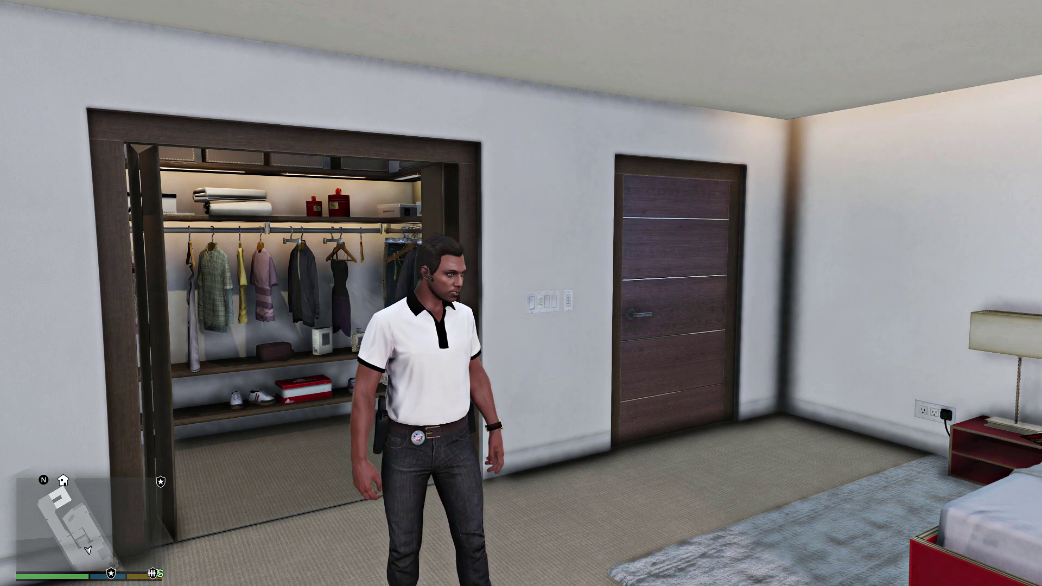
key("w")
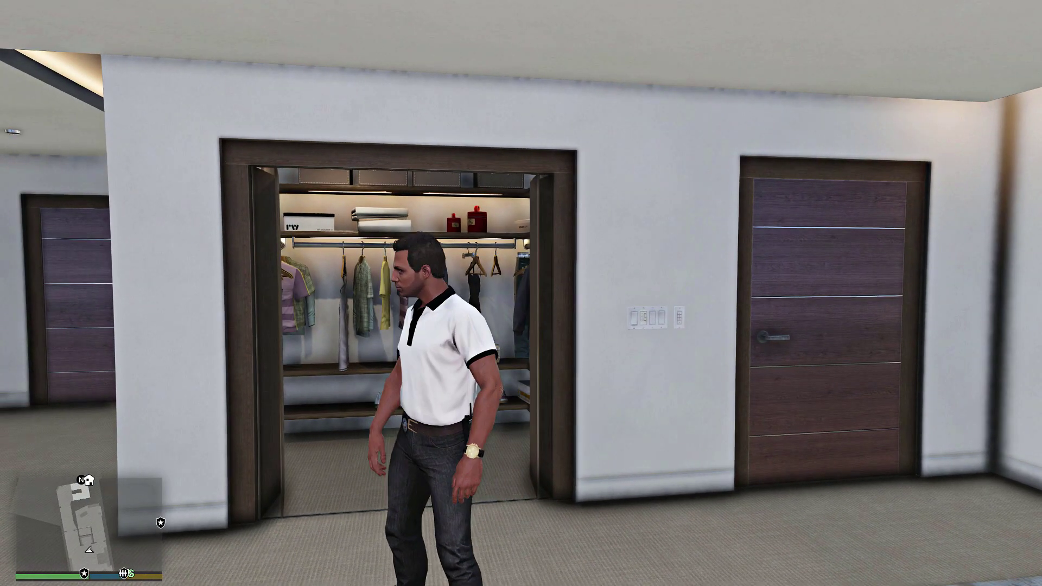
key("s")
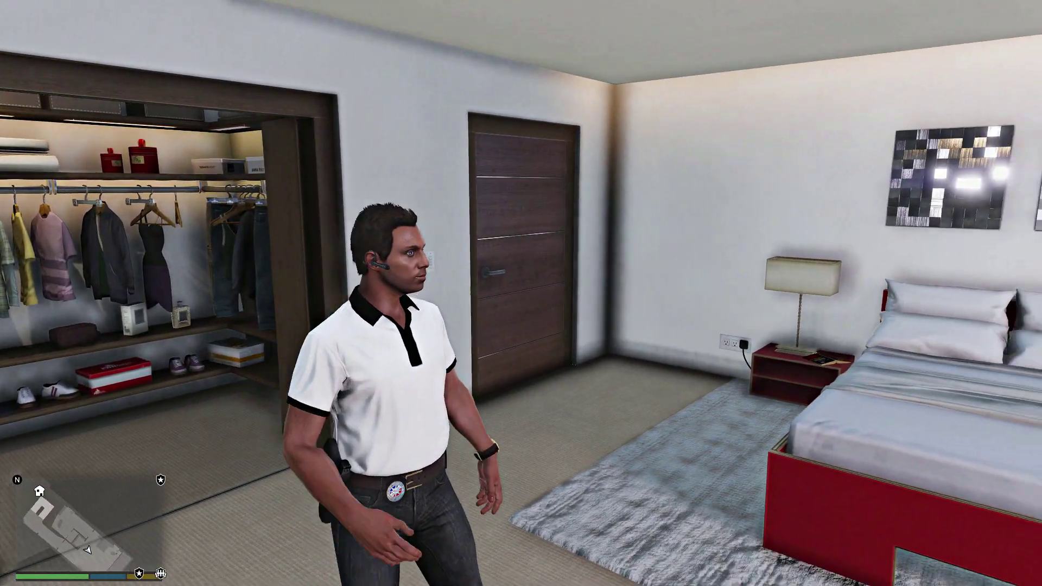
key("w")
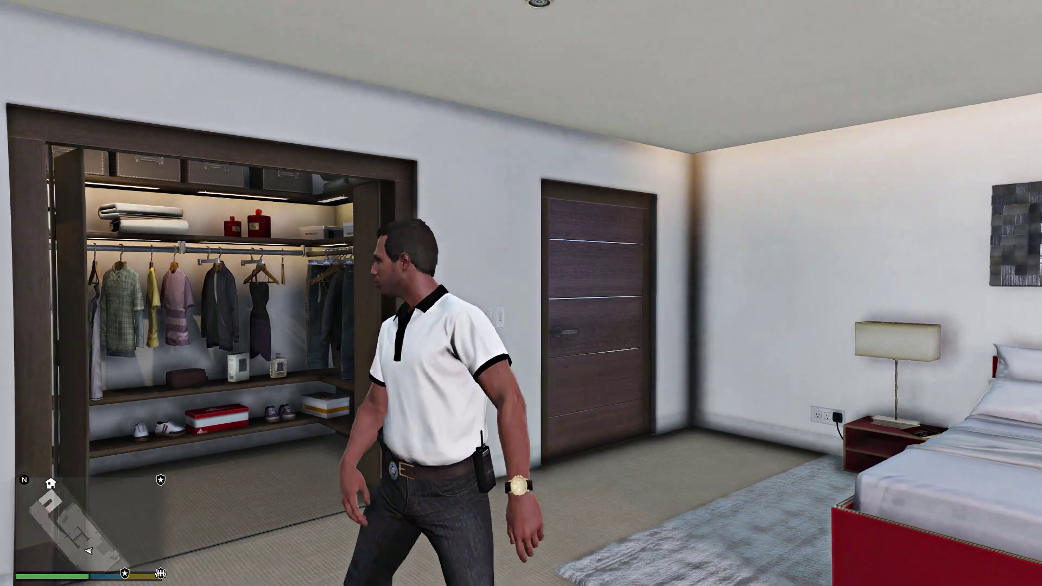
Step: Equip the character's On Duty outfit at the bedroom wardrobe, leave the wardrobe and turn the character towards the bed
key("w")
key("e")
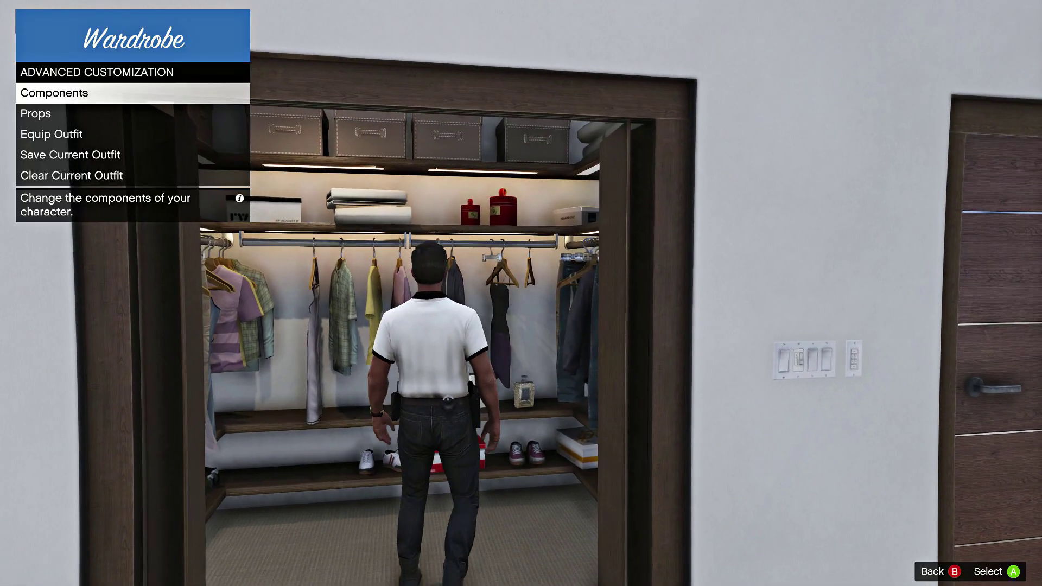
key("Down")
key("Down")
key("Right")
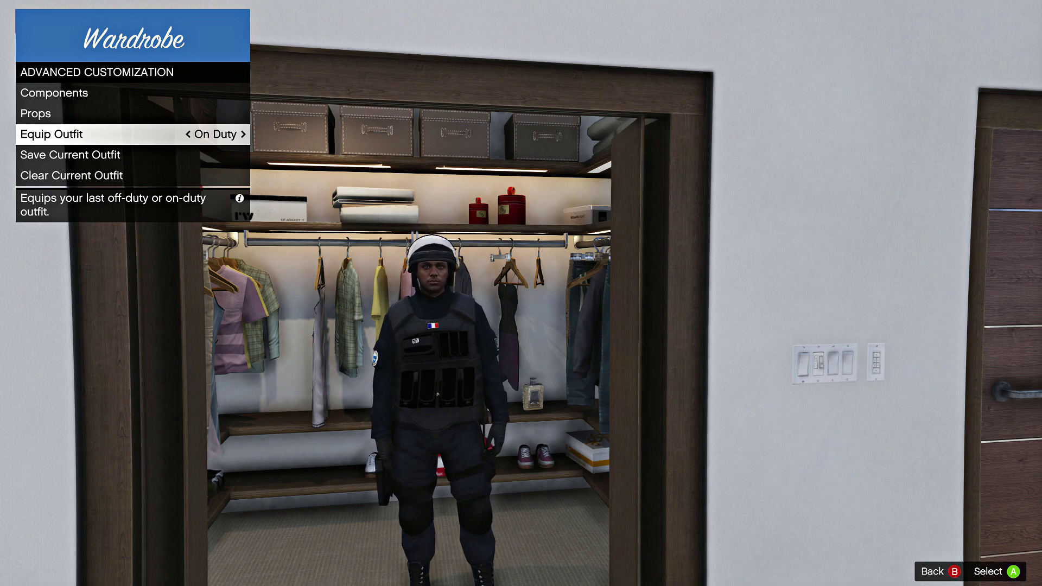
key("BackSpace")
key("s")
key("d")
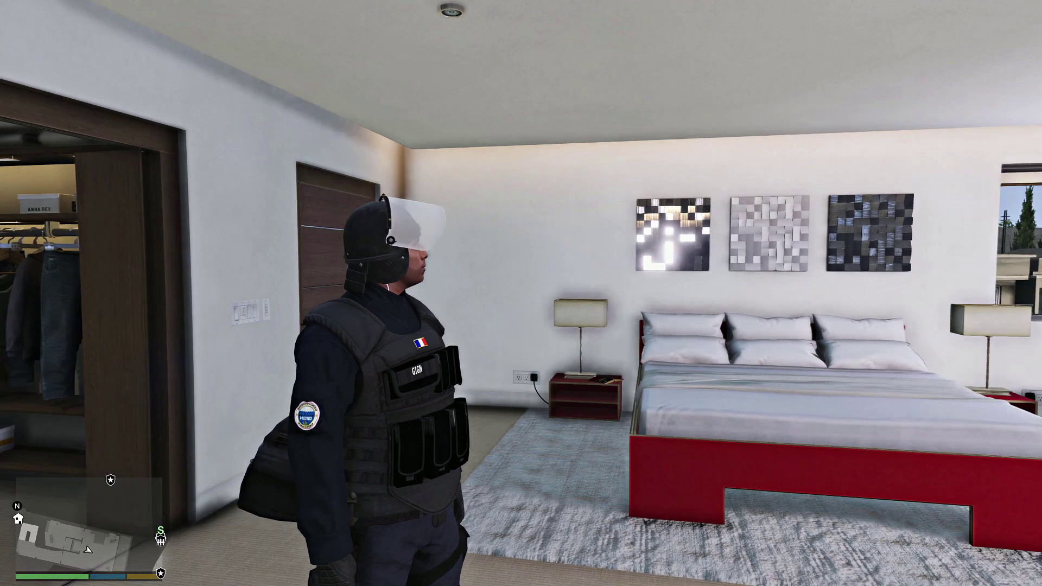
Step: Switch from the game to OpenIV and bring up the "tenue fr lspdfr 0.4" folder window in front of it
key("alt+Tab")
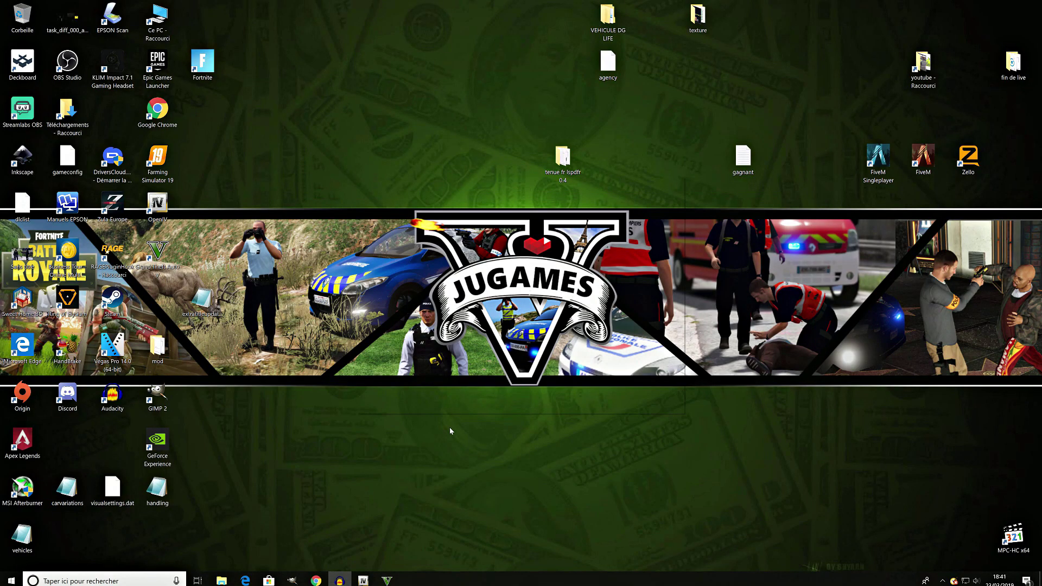
left_click(363, 581)
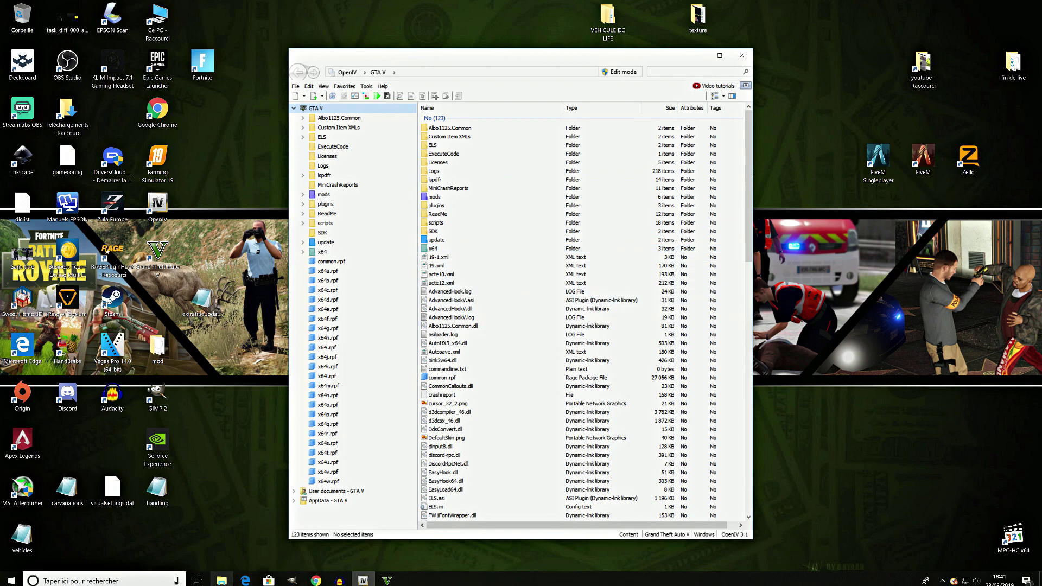
mouse_move(222, 582)
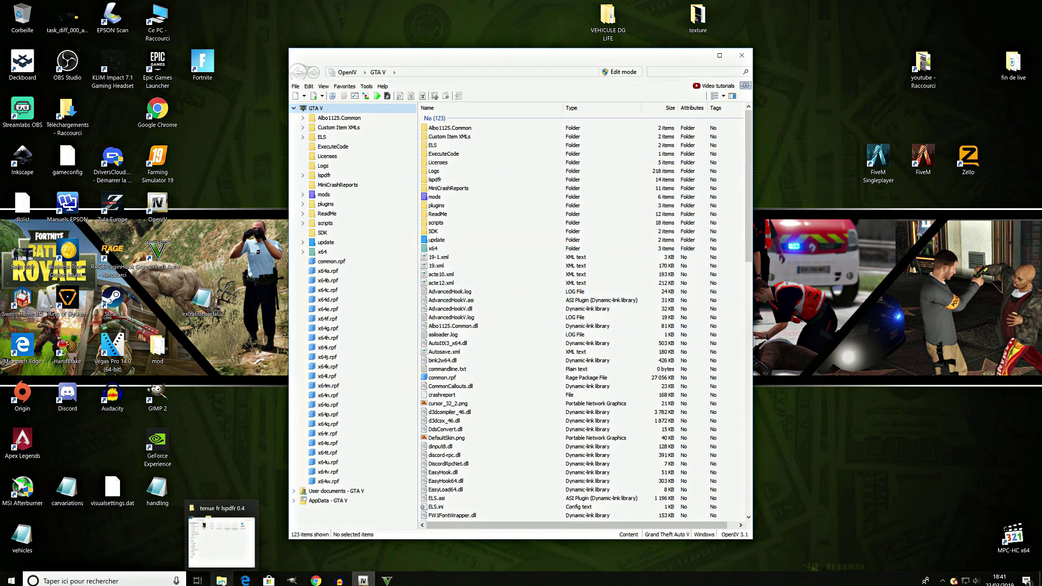
left_click(222, 582)
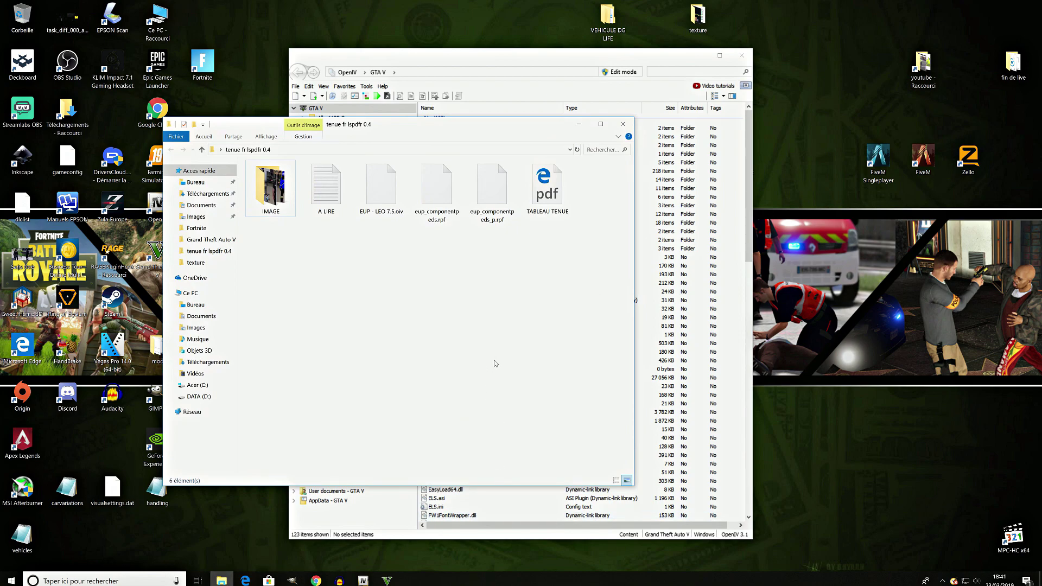
left_click_drag(395, 130, 363, 137)
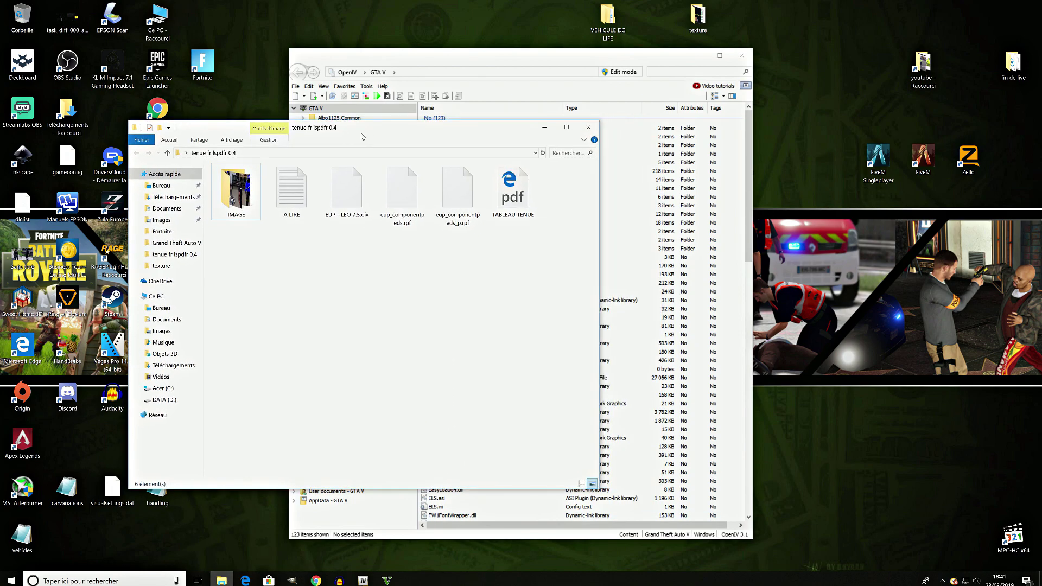
Step: Read the installation notes in A LIRE and examine the outfit component and prop tables in TABLEAU TENUE, closing each file
double_click(294, 194)
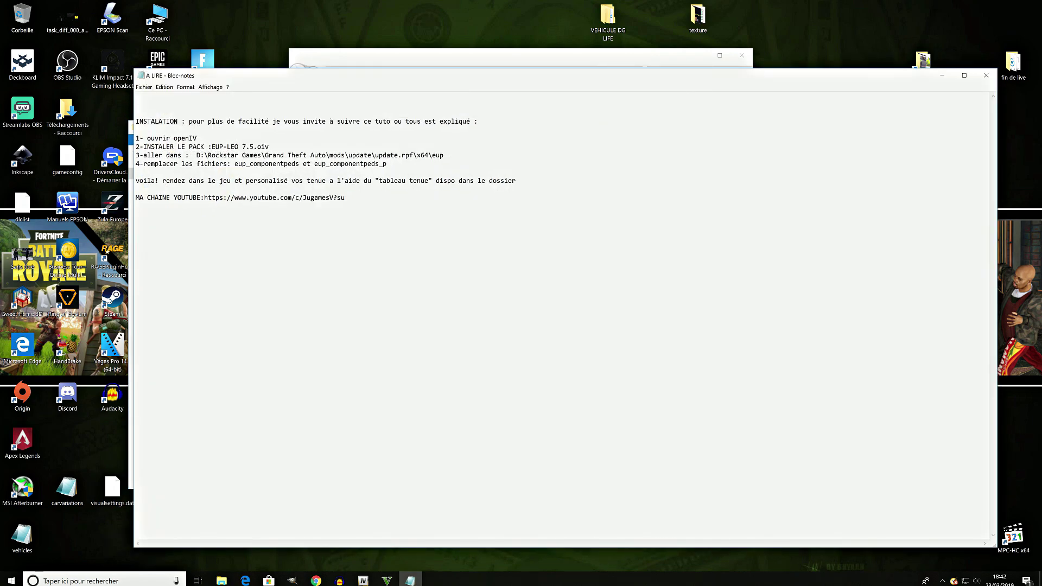
left_click(987, 75)
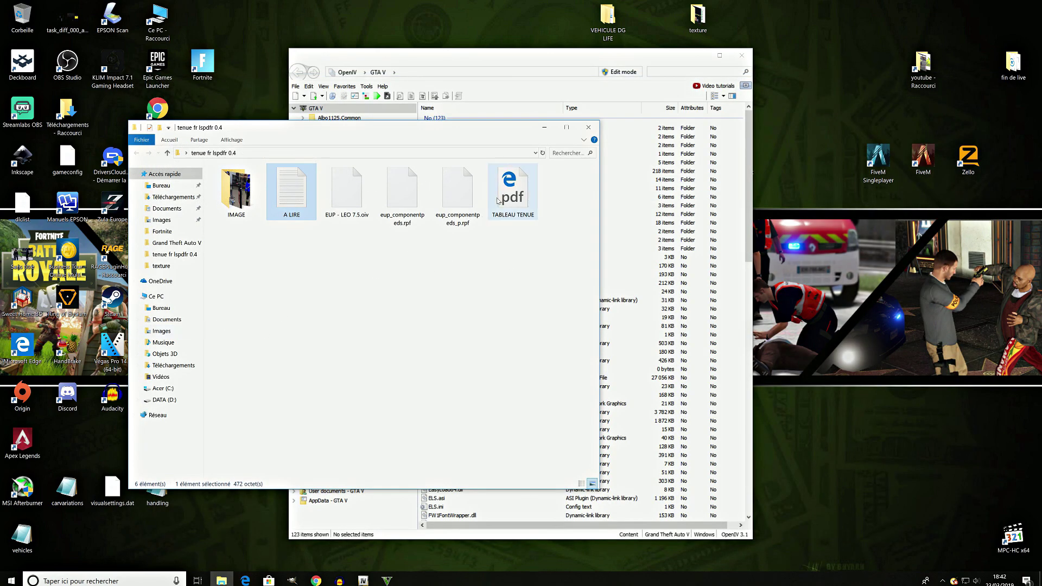
double_click(529, 191)
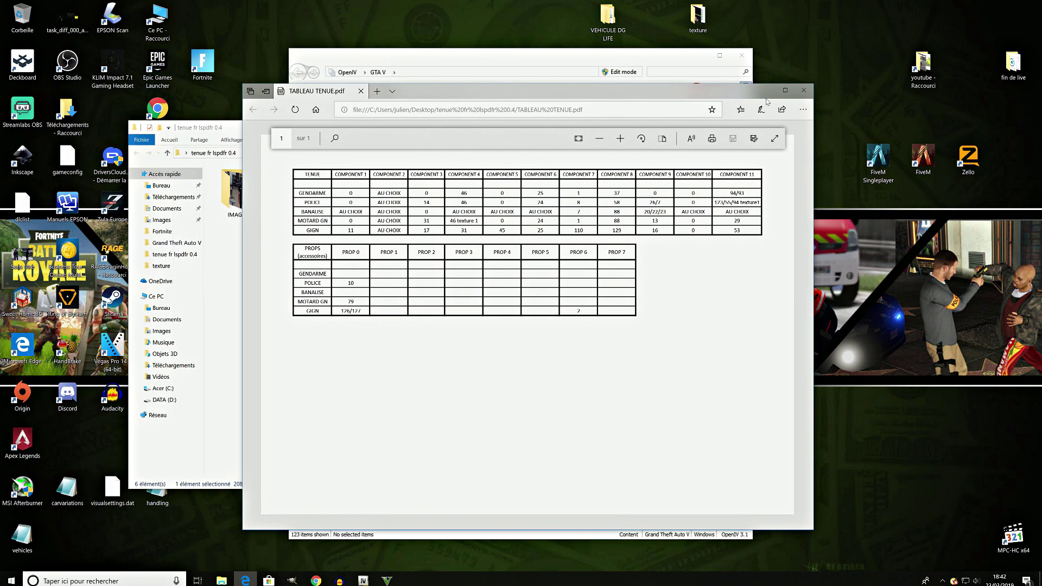
left_click(785, 90)
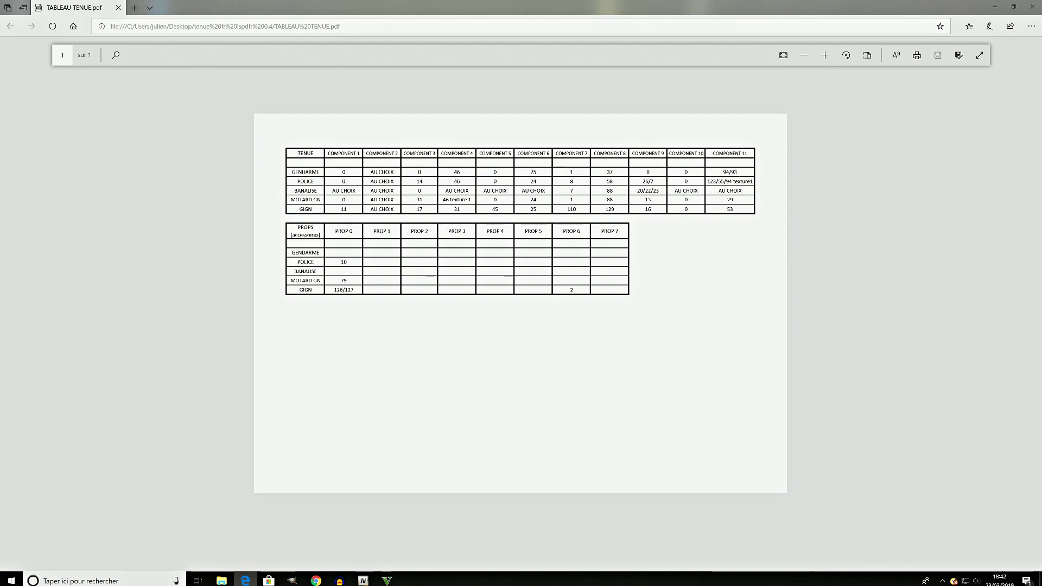
left_click(1032, 7)
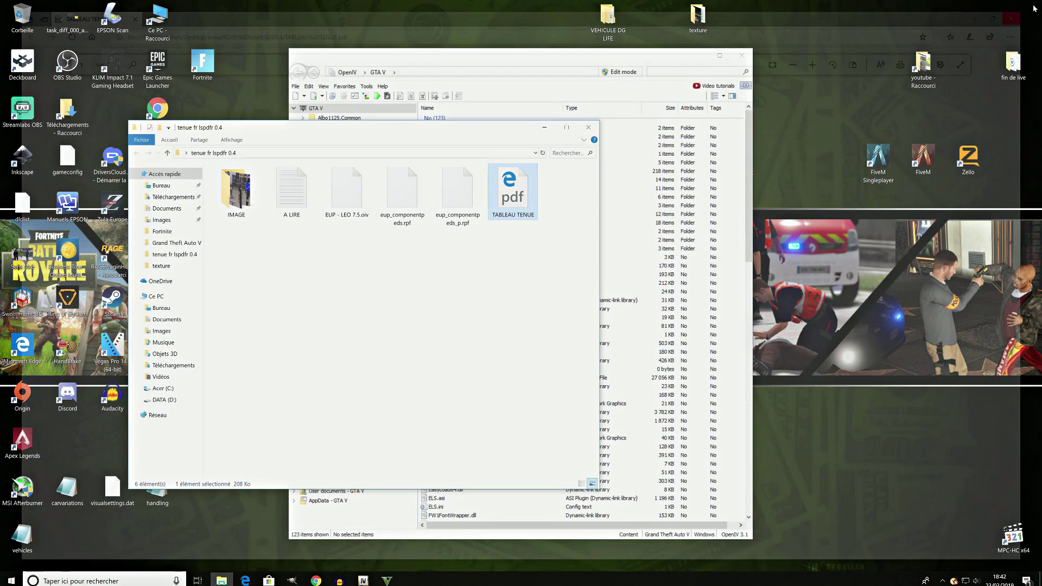
Step: Open the banalisé picture from the pack's IMAGE folder and view it full screen
left_click(276, 204)
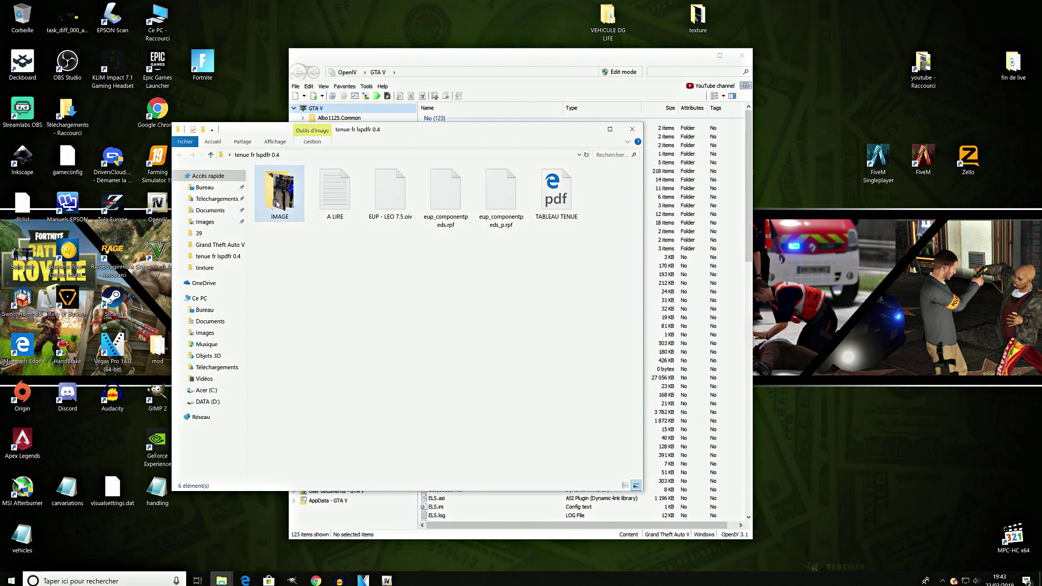
double_click(276, 204)
double_click(283, 189)
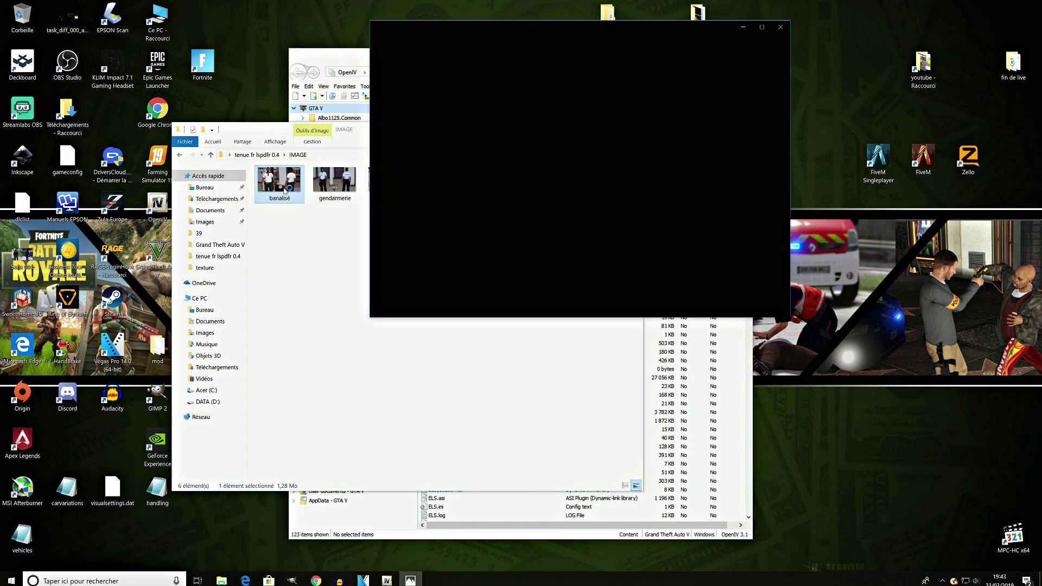
left_click_drag(614, 33, 453, 86)
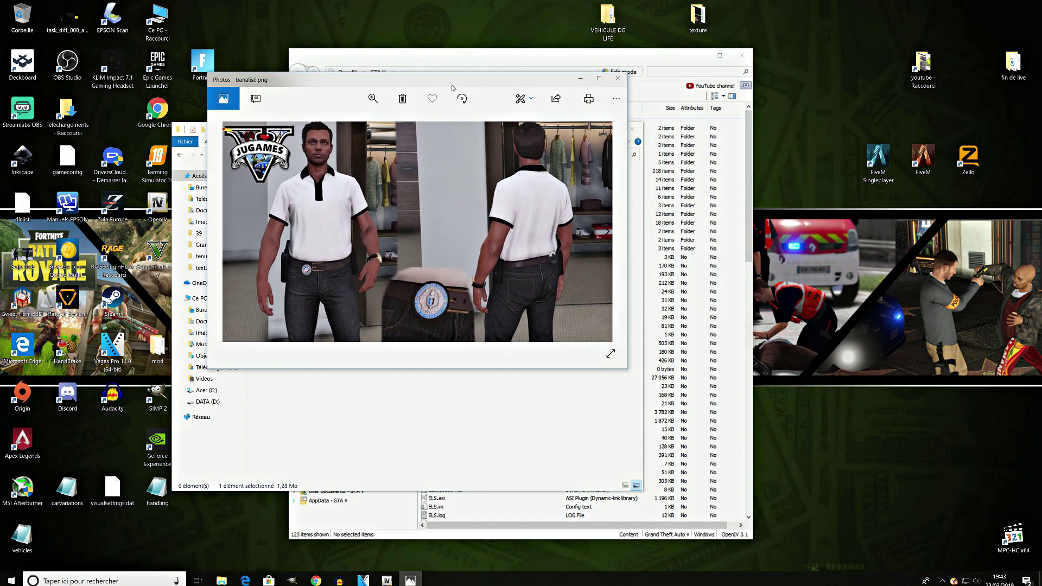
left_click_drag(538, 86, 579, 85)
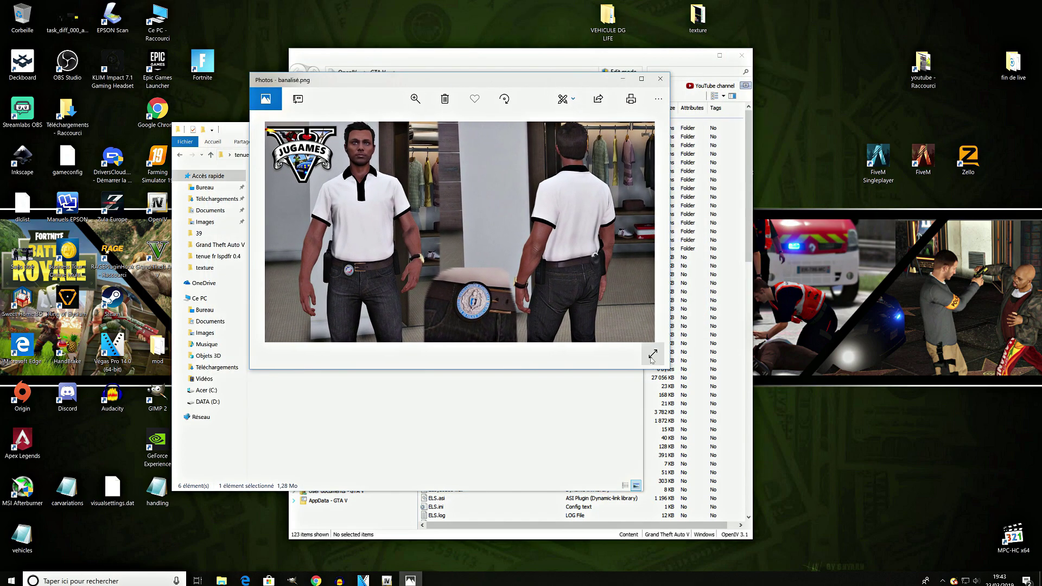
left_click(653, 355)
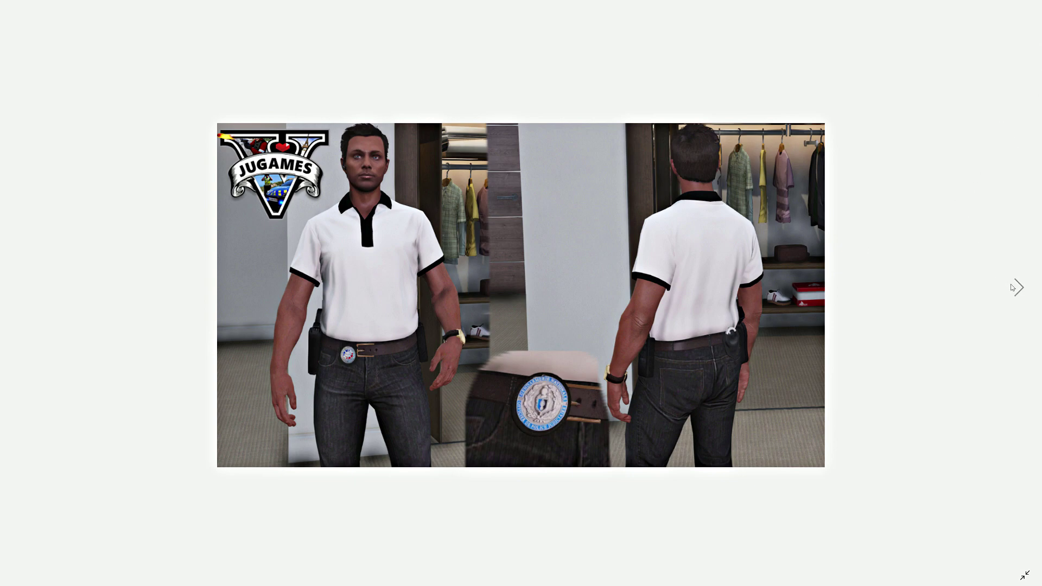
Step: Look through the remaining outfit pictures from gendarmerie to police, close the viewer and return to the pack folder
left_click(1020, 288)
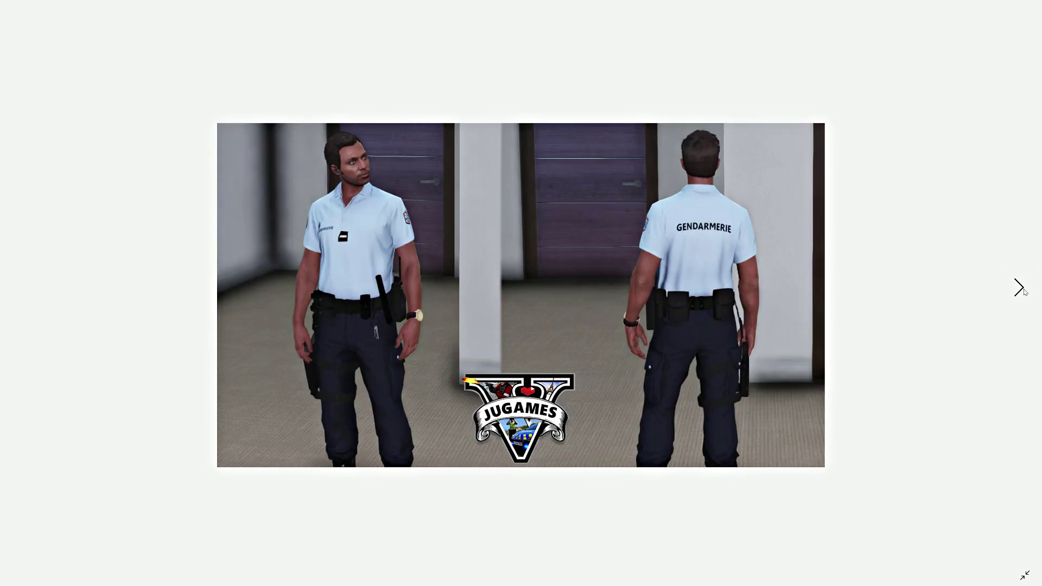
left_click(1020, 287)
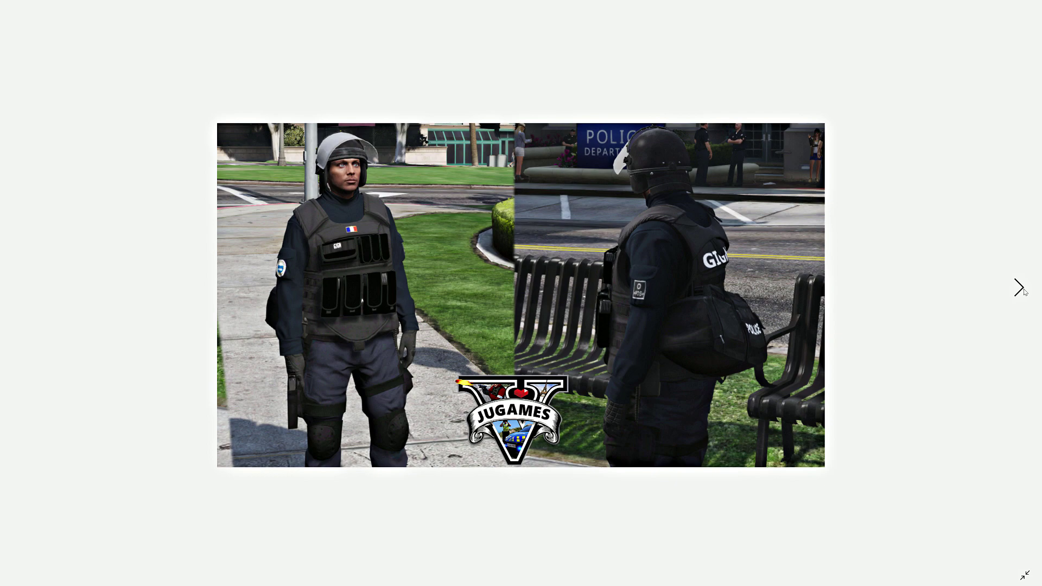
left_click(1020, 288)
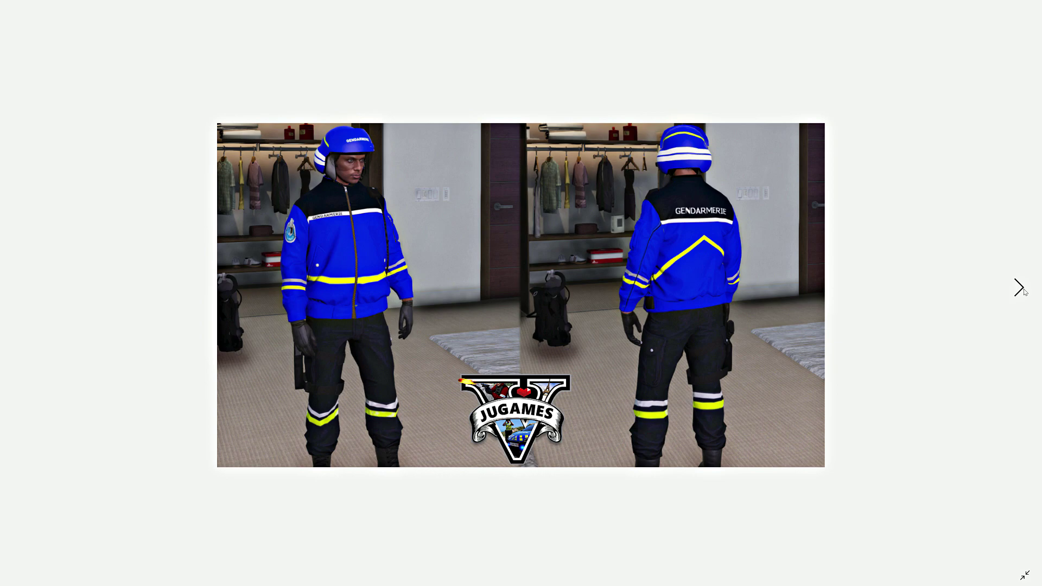
left_click(1020, 288)
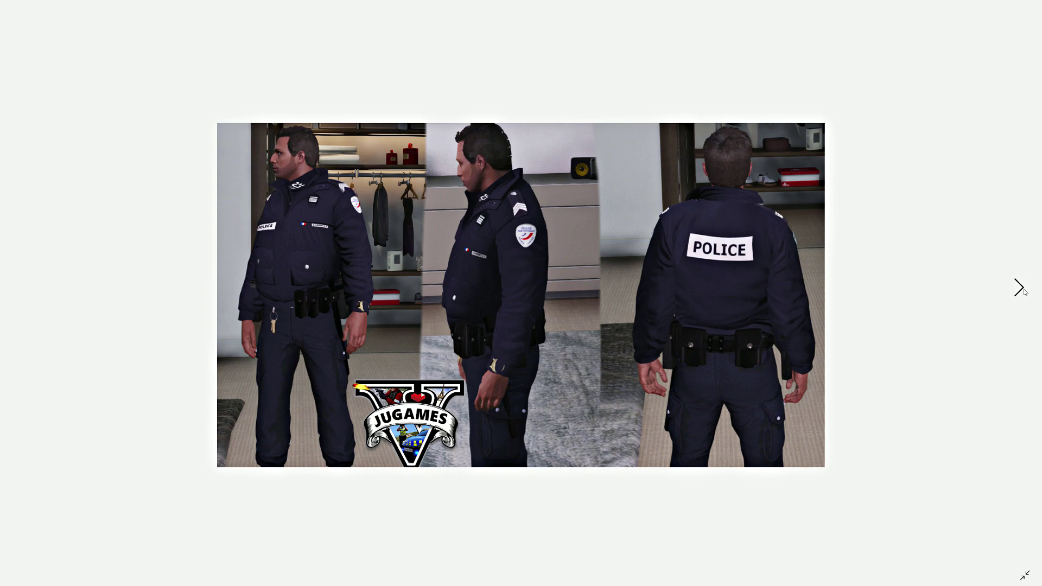
left_click(1023, 291)
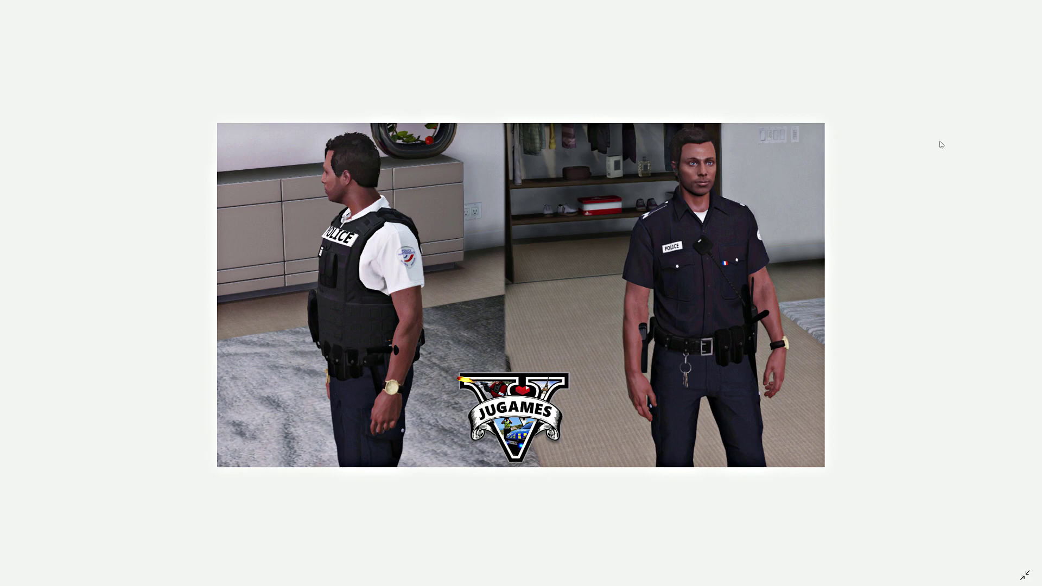
left_click(1035, 8)
left_click(136, 153)
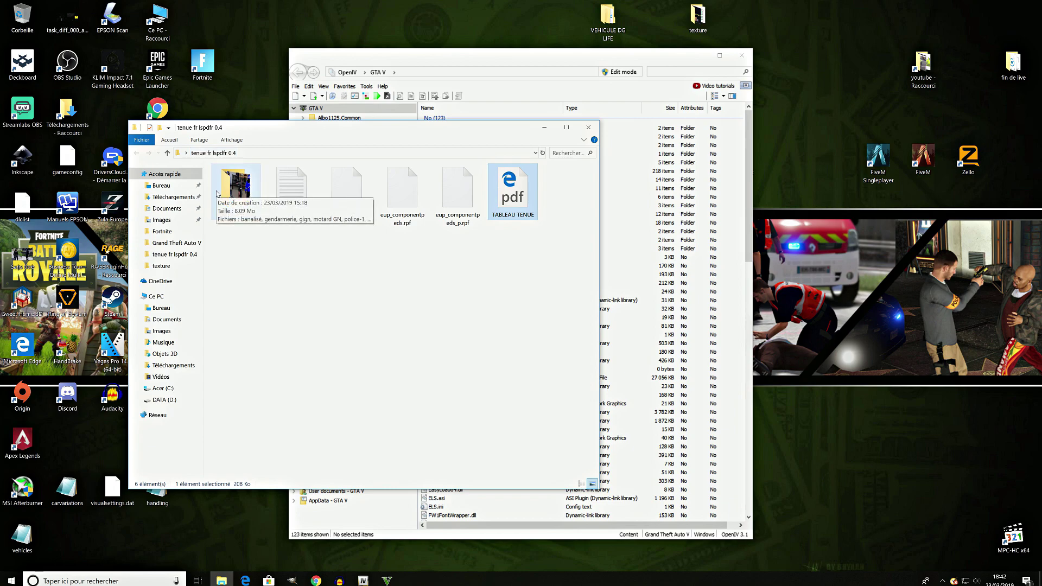
Step: Minimize the pack folder window and enable Edit mode in OpenIV, confirming the notice
left_click(544, 127)
left_click(620, 72)
left_click(548, 323)
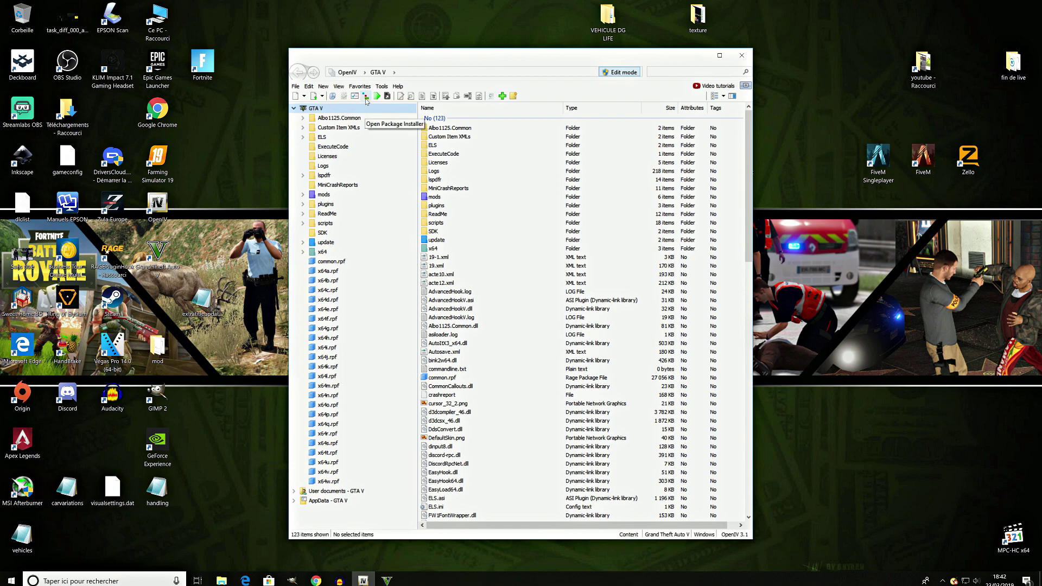
Step: Load "EUP - LEO 7.5.oiv" from the desktop's "tenue fr lspdfr 0.4" folder into the Package Installer
left_click(367, 101)
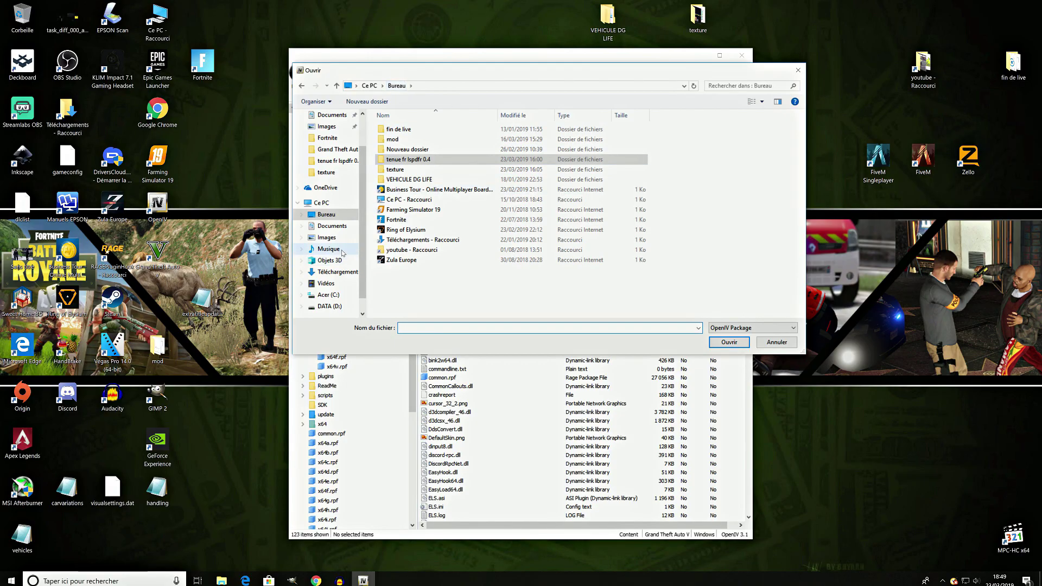
left_click(422, 162)
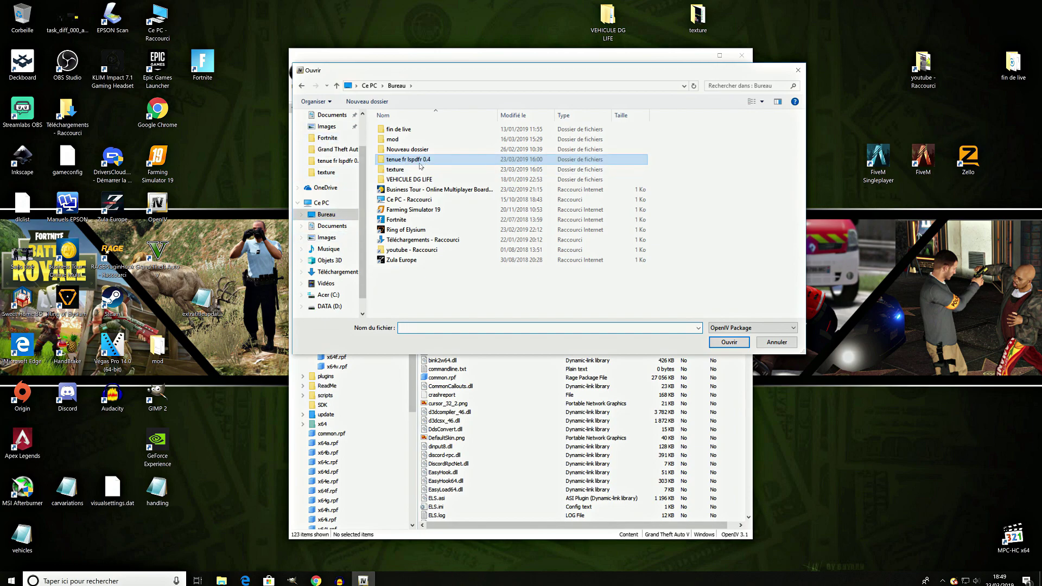
double_click(422, 162)
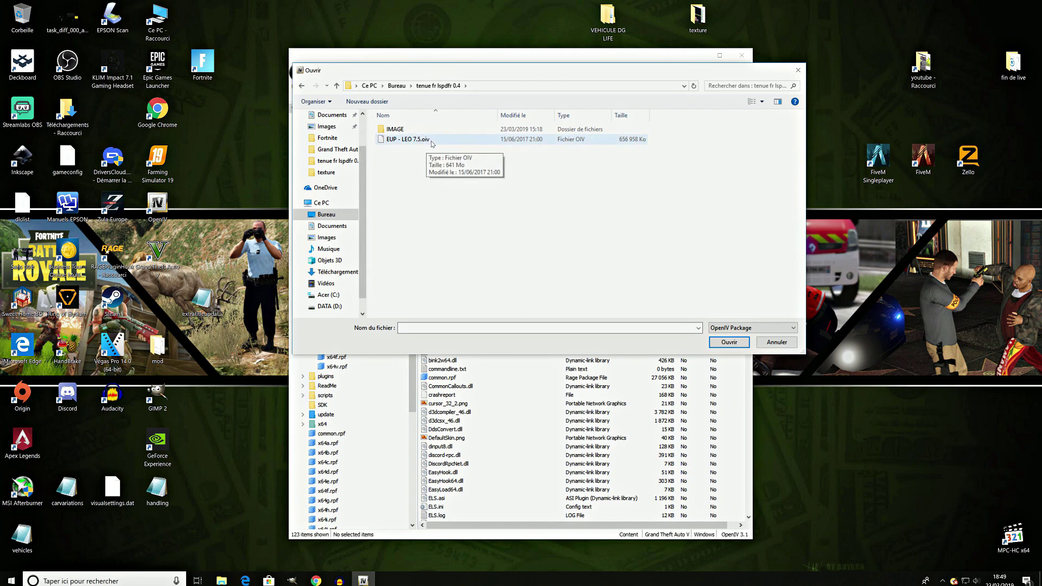
double_click(432, 142)
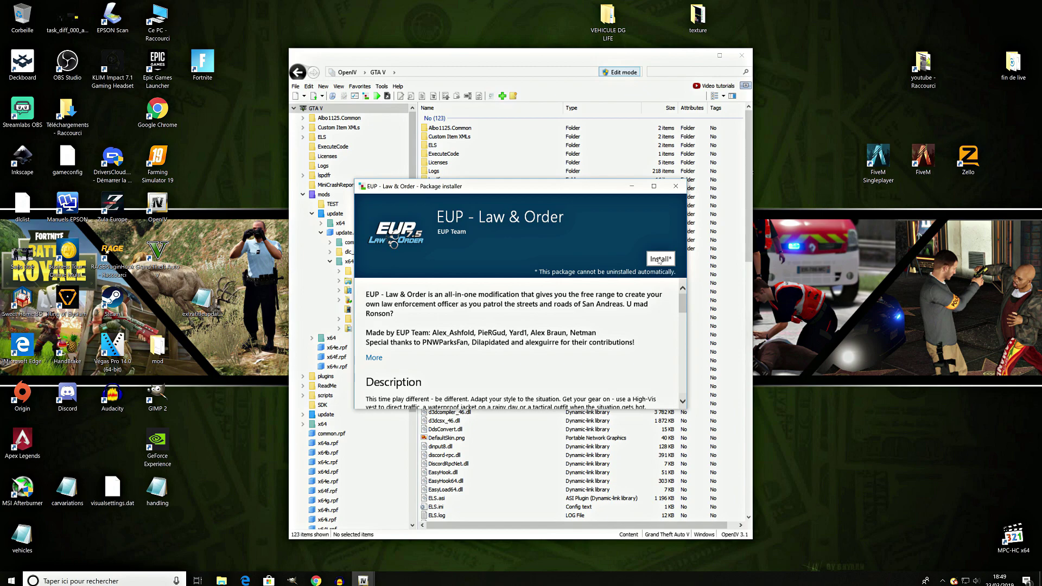
Step: Install the EUP - Law & Order package into the "mods" folder and confirm the installation
left_click(660, 259)
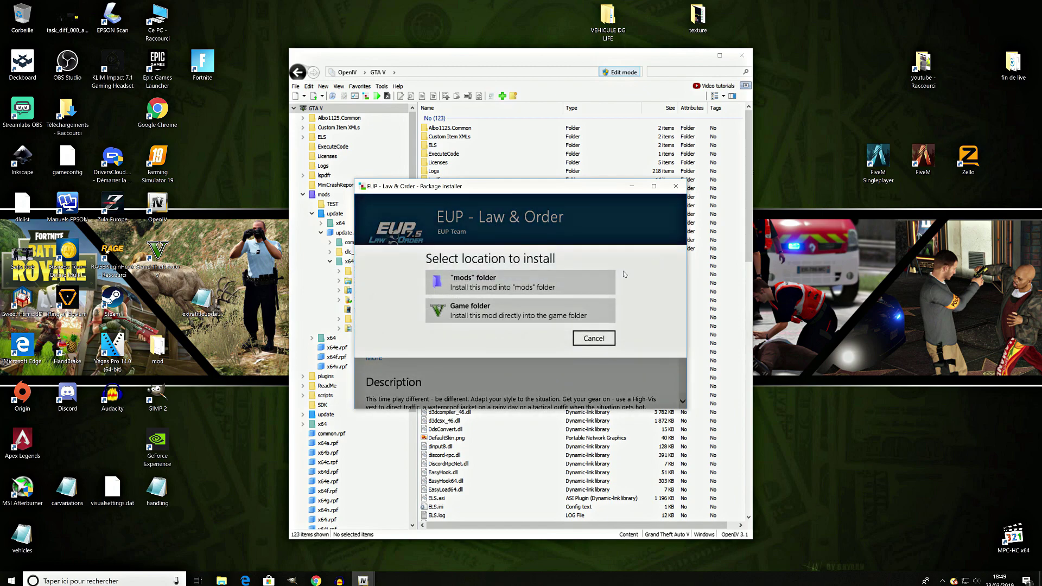
left_click(494, 282)
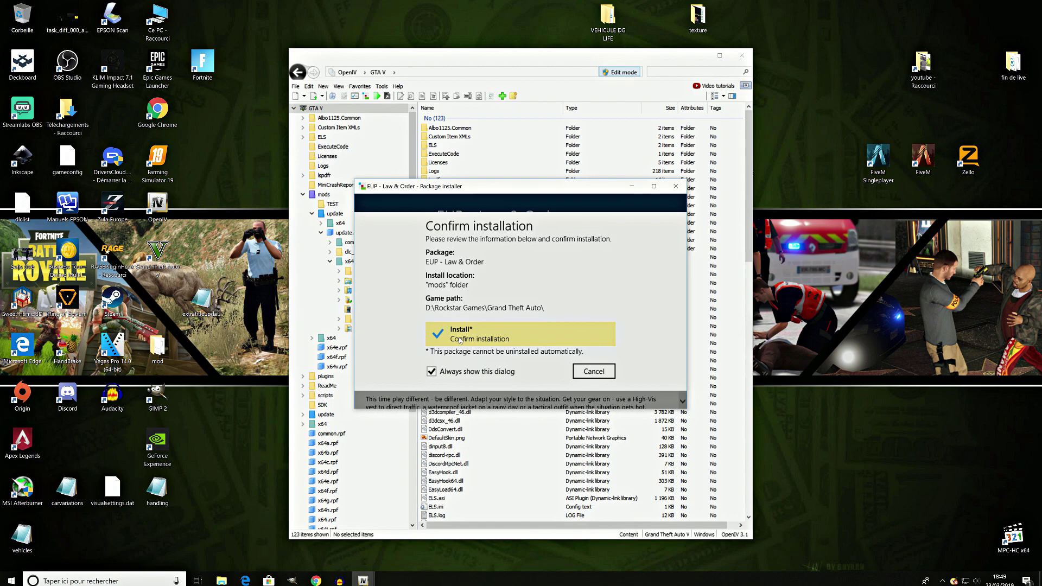
left_click(460, 337)
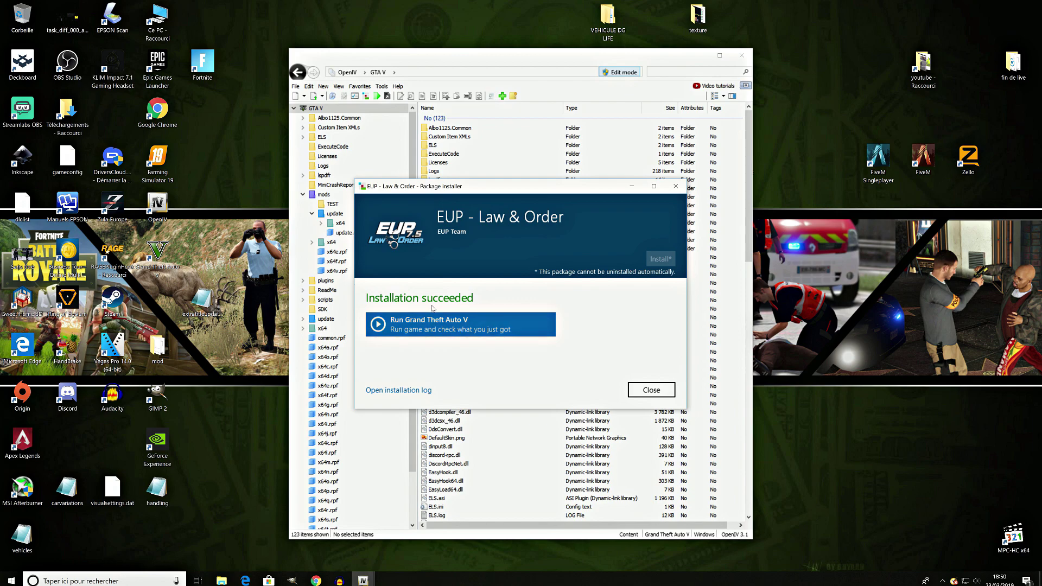
Step: Close the Package Installer, open the desktop's "tenue fr lspdfr 0.4" folder and arrange it beside the OpenIV window
left_click(647, 392)
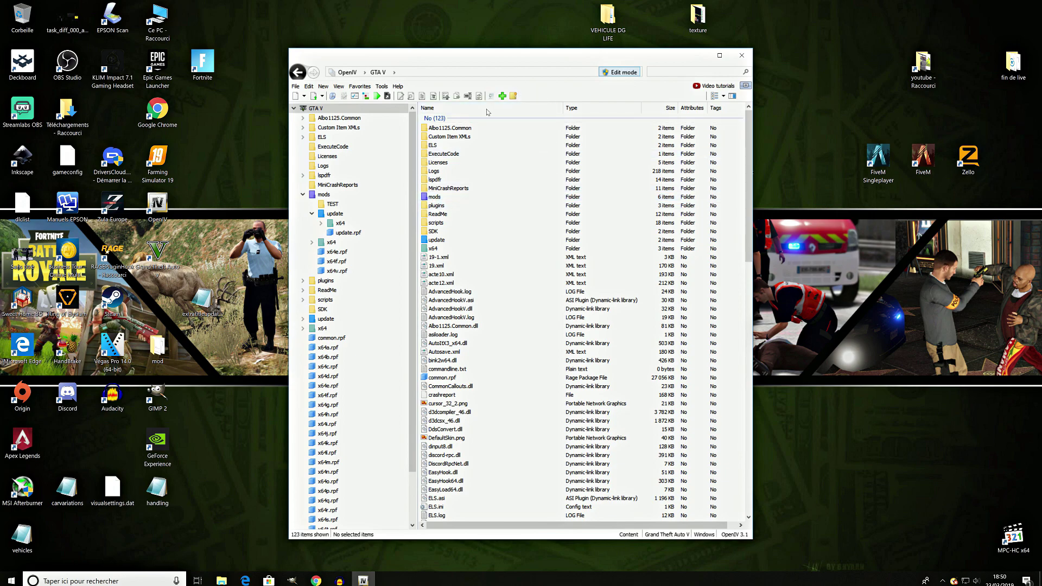
left_click_drag(641, 58, 886, 59)
left_click_drag(646, 59, 687, 50)
double_click(563, 160)
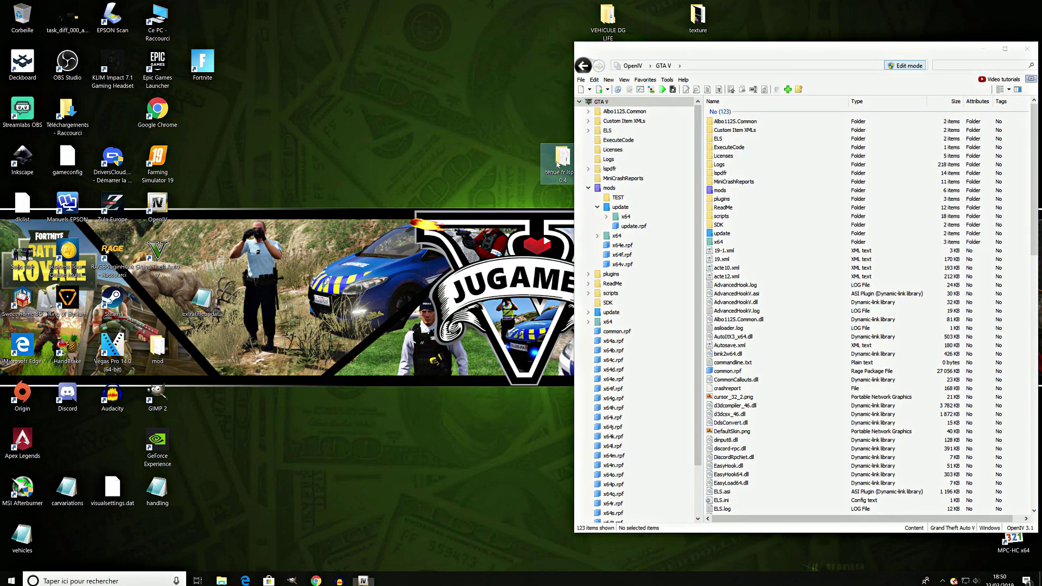
left_click_drag(477, 128, 382, 56)
left_click_drag(790, 51, 710, 41)
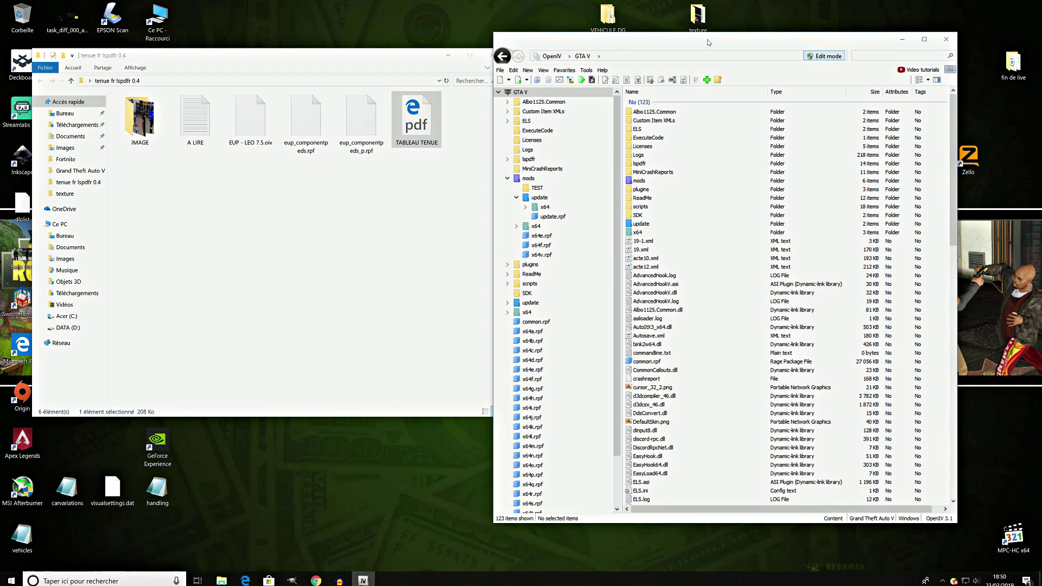
Step: Open the "A LIRE" instructions and narrow the window beside OpenIV to read the installation path
double_click(195, 117)
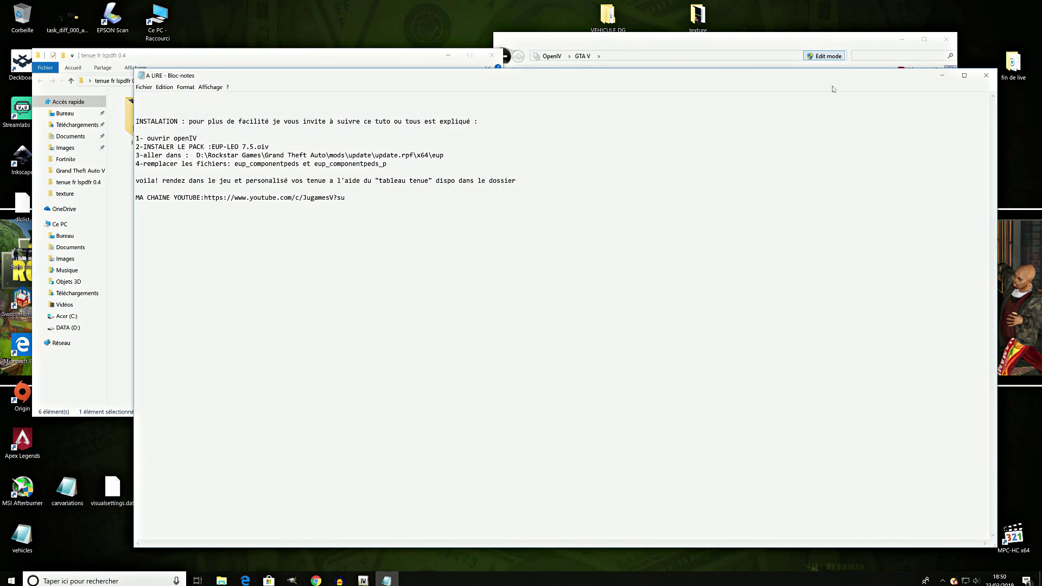
left_click_drag(997, 135, 498, 136)
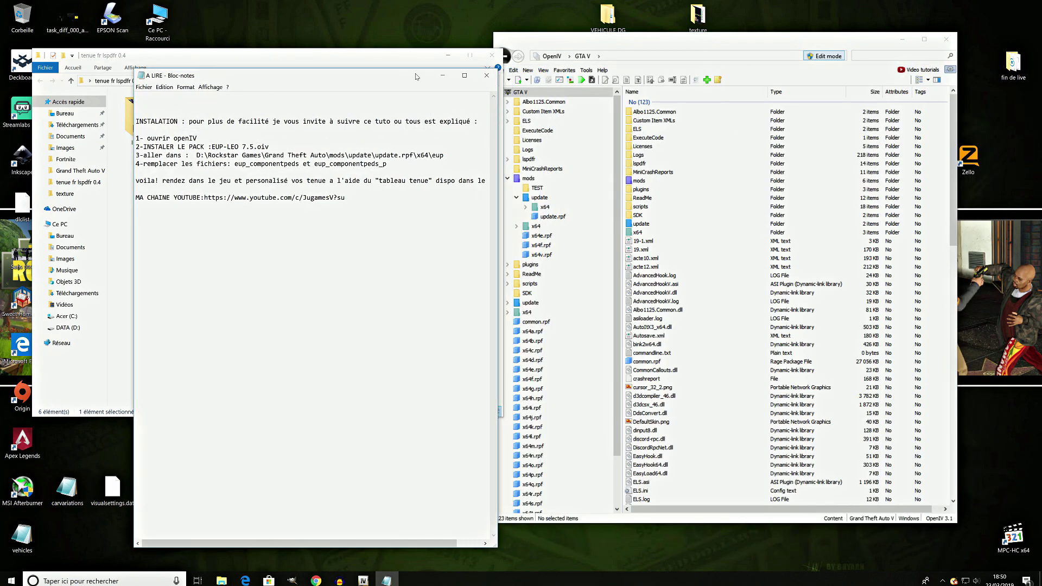
left_click_drag(323, 79, 258, 58)
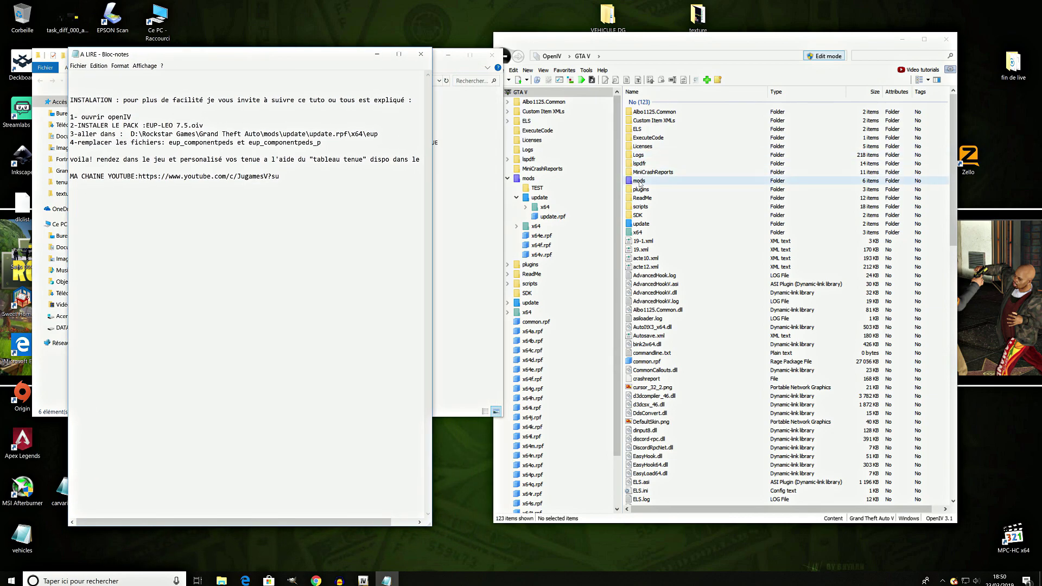
Step: Browse in OpenIV to the eup folder at mods\update\update.rpf\x64\eup
double_click(639, 181)
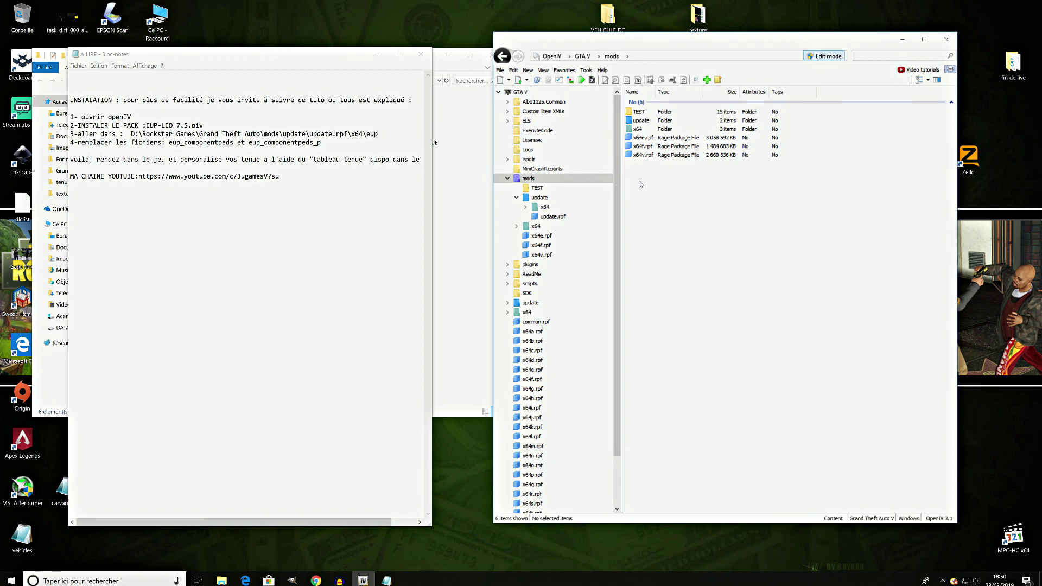
double_click(644, 121)
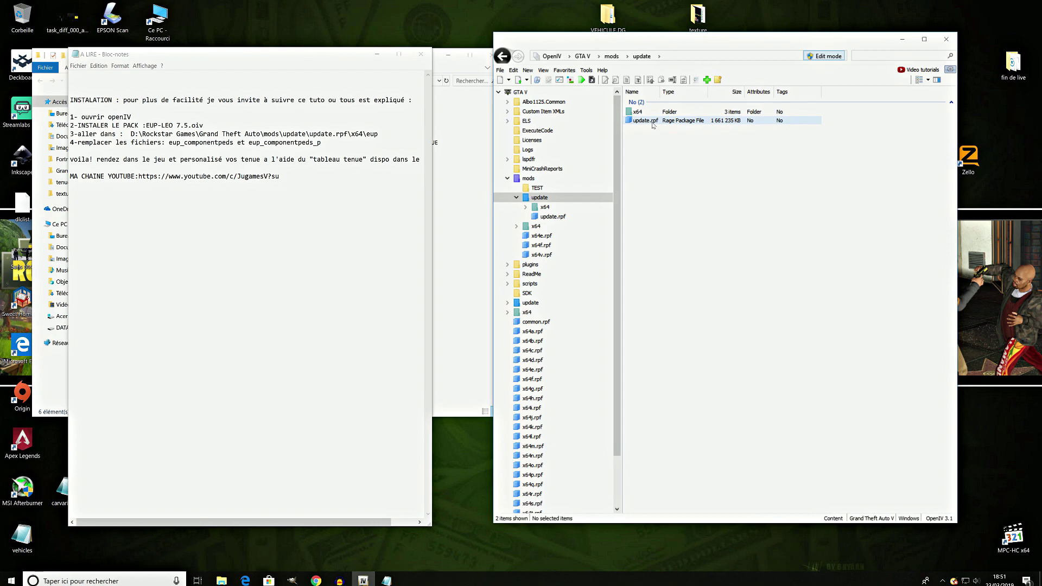
double_click(652, 122)
double_click(639, 130)
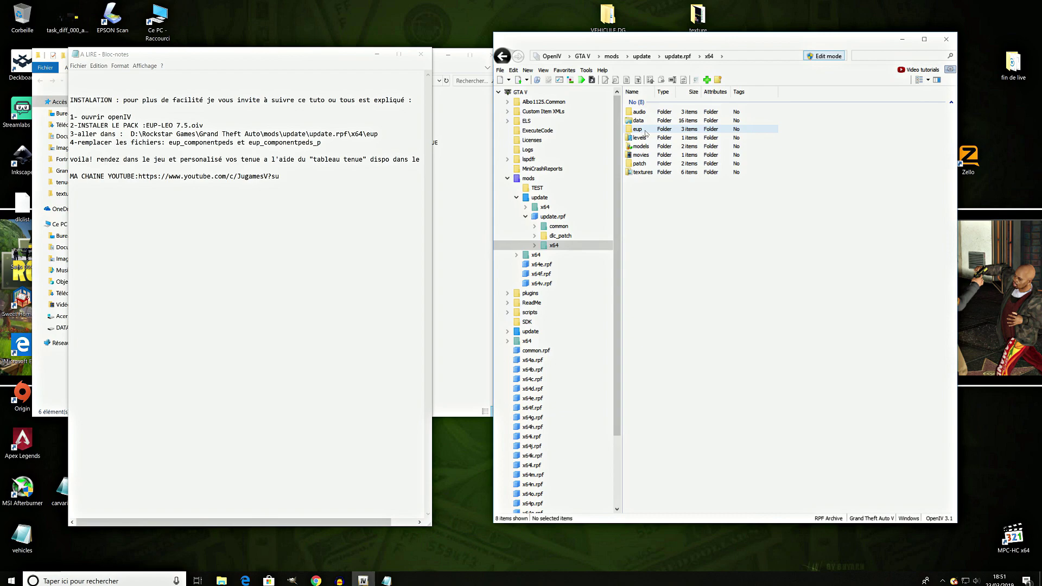
double_click(643, 130)
Step: Replace eup_componentpeds.rpf and eup_componentpeds_p.rpf in the eup folder with the pack's copies, deleting the existing files and closing the instructions
left_click_drag(859, 124, 746, 114)
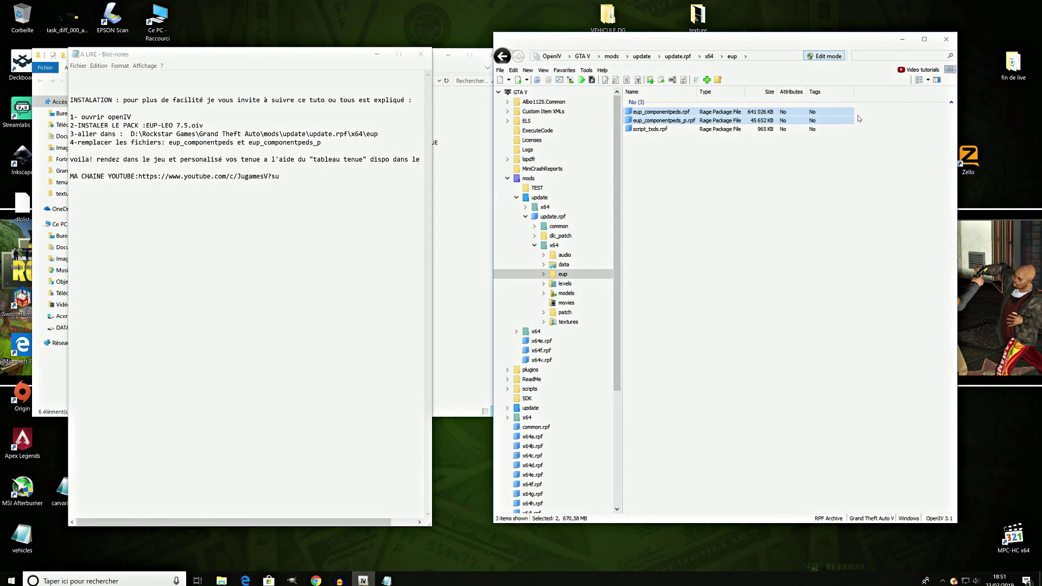
key("Delete")
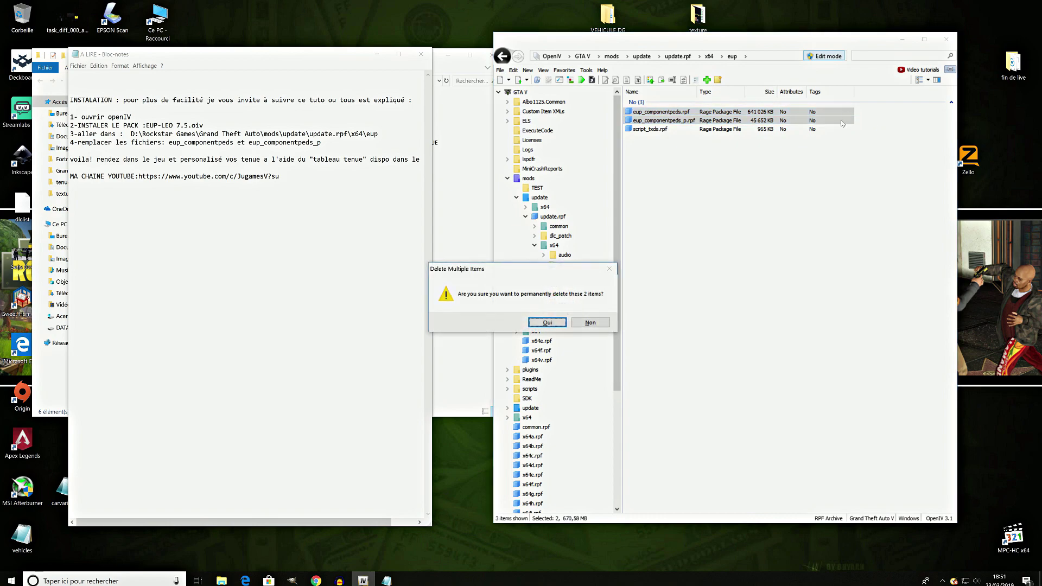
left_click(547, 323)
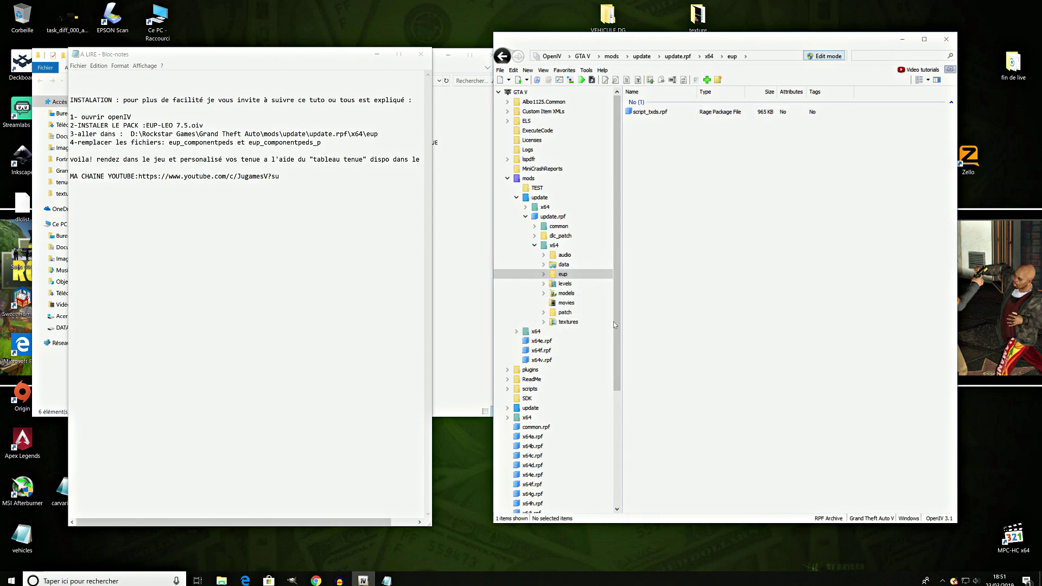
left_click(420, 56)
left_click_drag(311, 191, 724, 160)
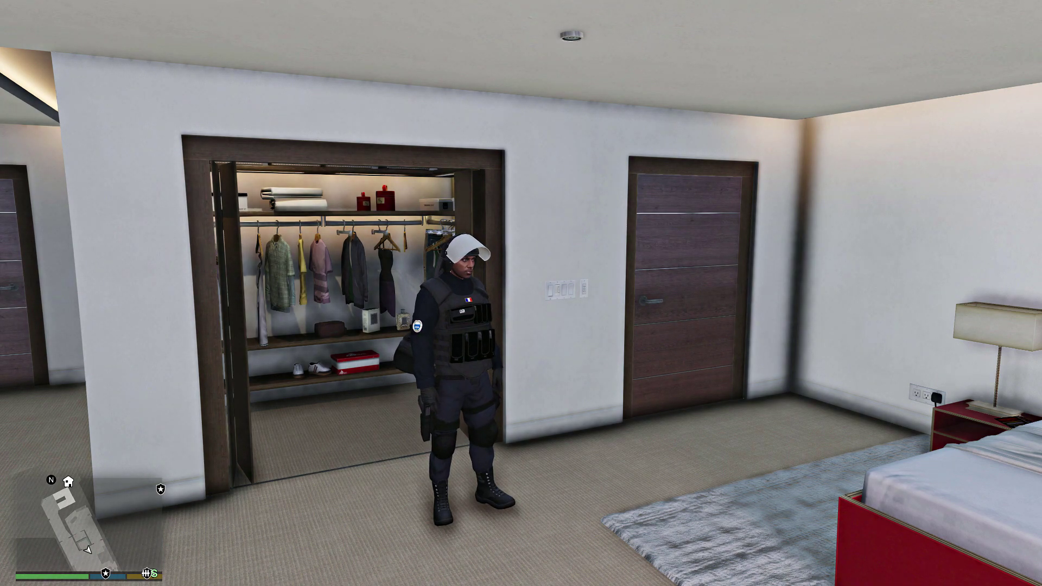
Step: In GTA V, walk the character to the bedroom wardrobe and open its advanced customization
mouse_move(521, 294)
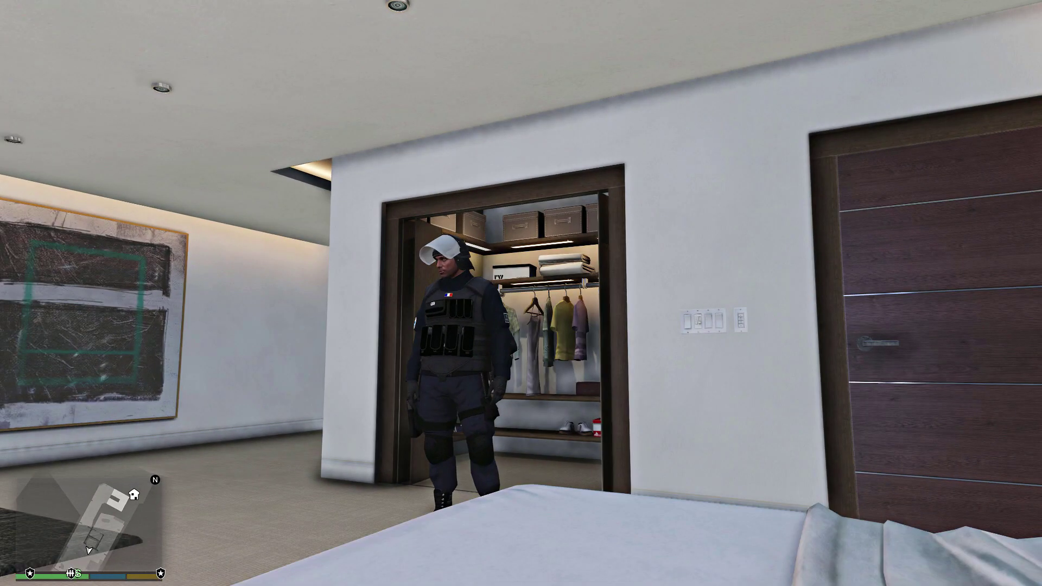
key("w")
key("w")
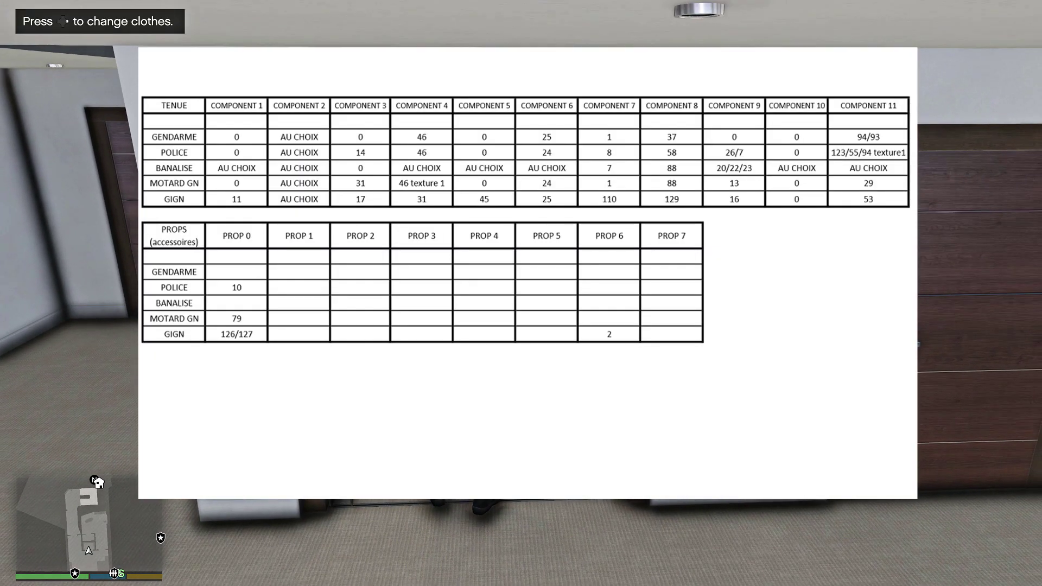
key("e")
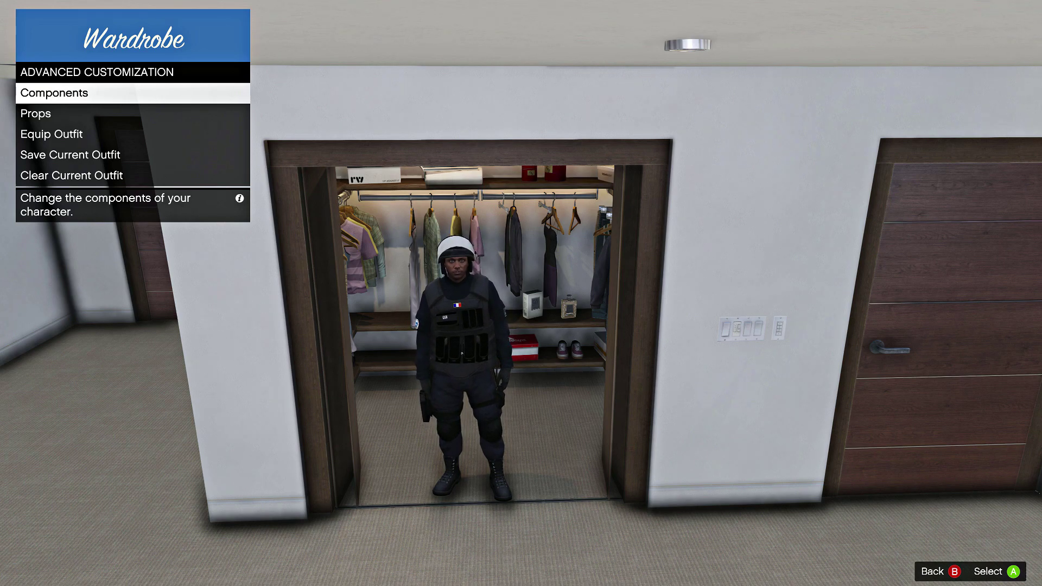
Step: Set the Component 11 drawable to the light-blue gendarme shirt, listed as 94/93 in the outfit table
key("Return")
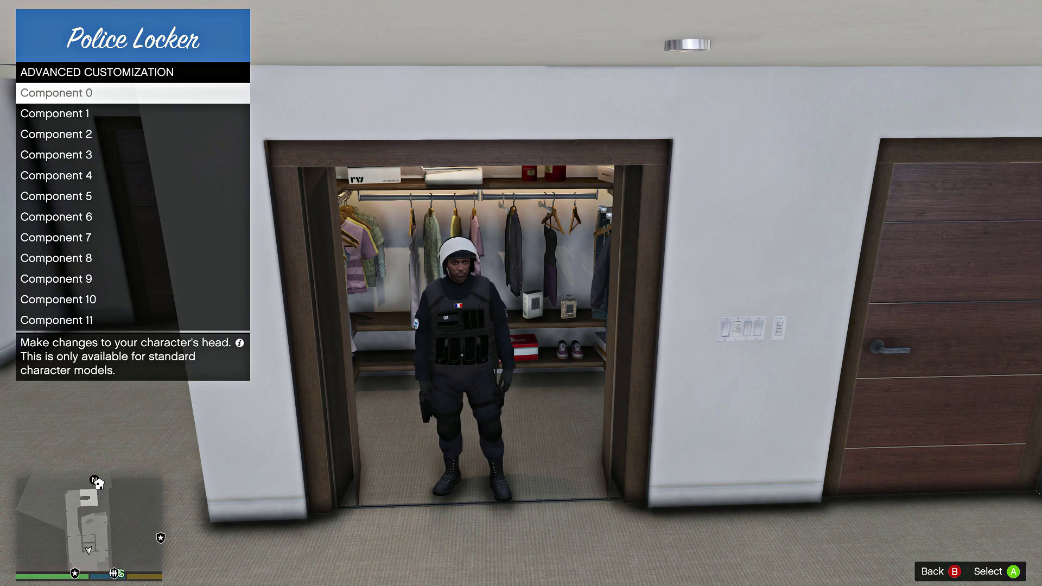
key("Down")
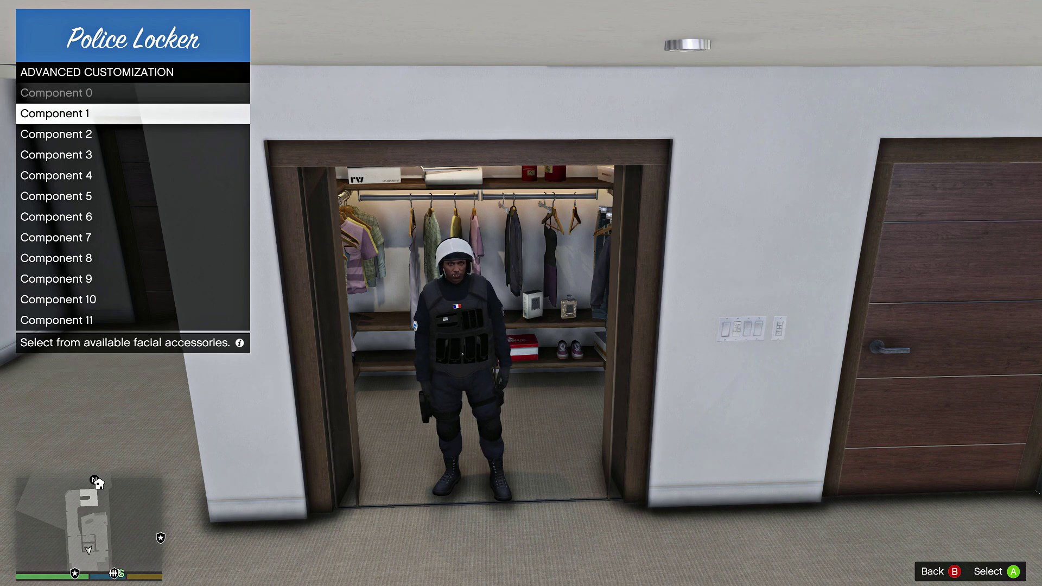
key("Up")
key("Up")
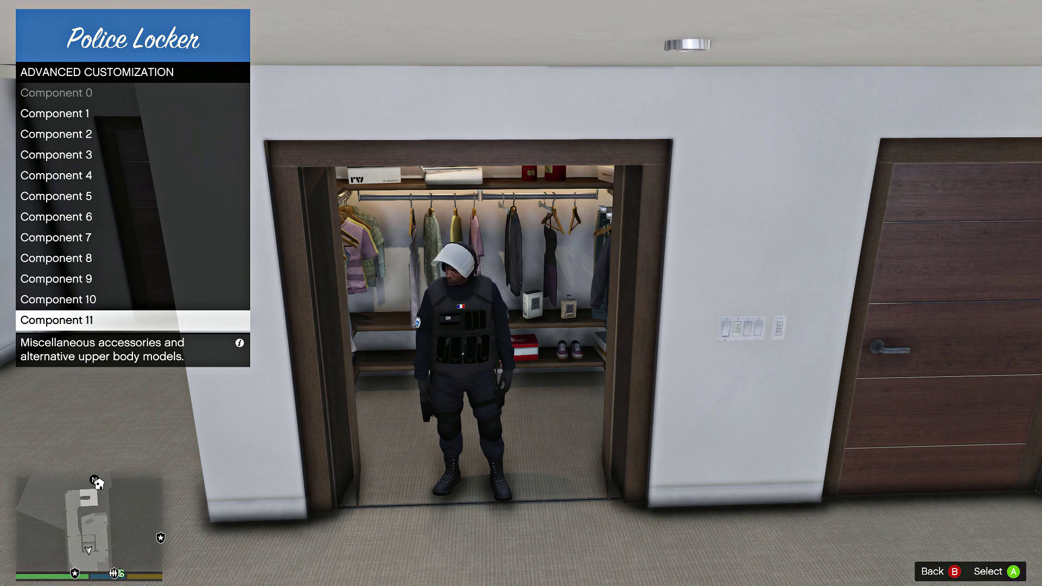
key("Return")
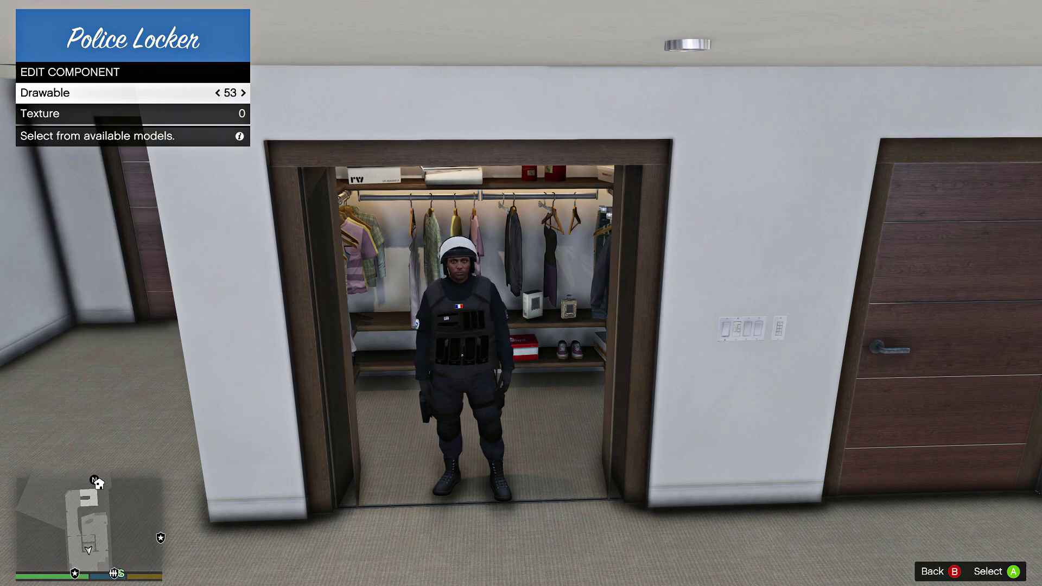
key("Left")
key("Right")
key("Right")
key("Right")
key("Right")
key("Right")
key("Right")
key("Right")
key("Right")
key("Right")
key("Right")
key("Right")
key("Right")
key("Right")
key("Right")
key("Right")
key("Right")
key("Right")
key("Right")
key("Right")
key("Right")
key("Right")
key("Right")
key("Right")
key("Right")
key("Right")
key("Right")
key("Right")
key("Right")
key("Right")
key("Right")
key("Right")
key("Right")
key("Right")
key("Right")
key("Right")
key("Right")
key("Right")
key("Right")
key("Right")
key("Right")
key("Right")
key("Right")
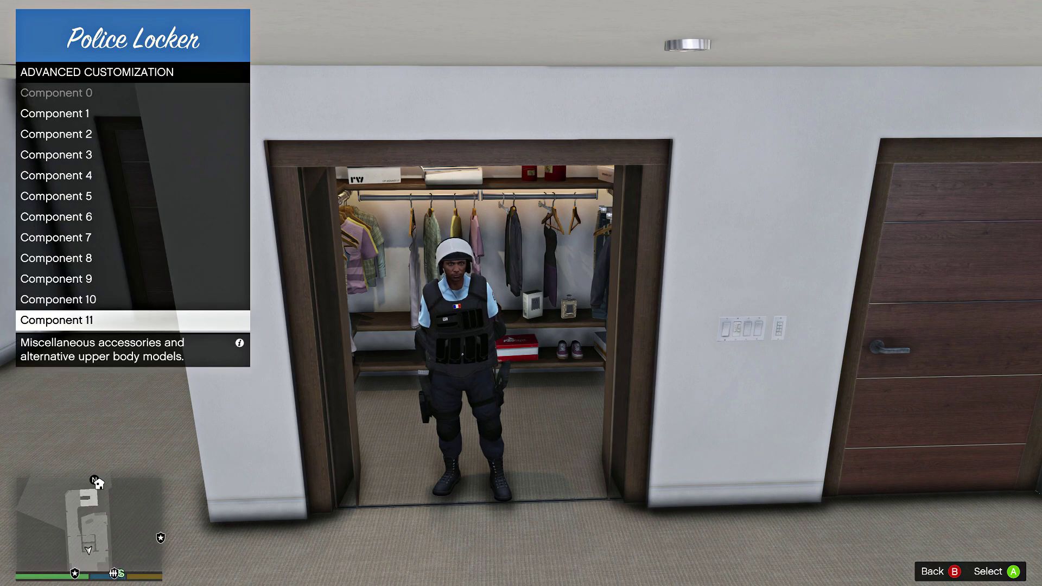
Step: Set the Component 8 drawable to 37 for the gendarme outfit
key("Up")
key("Up")
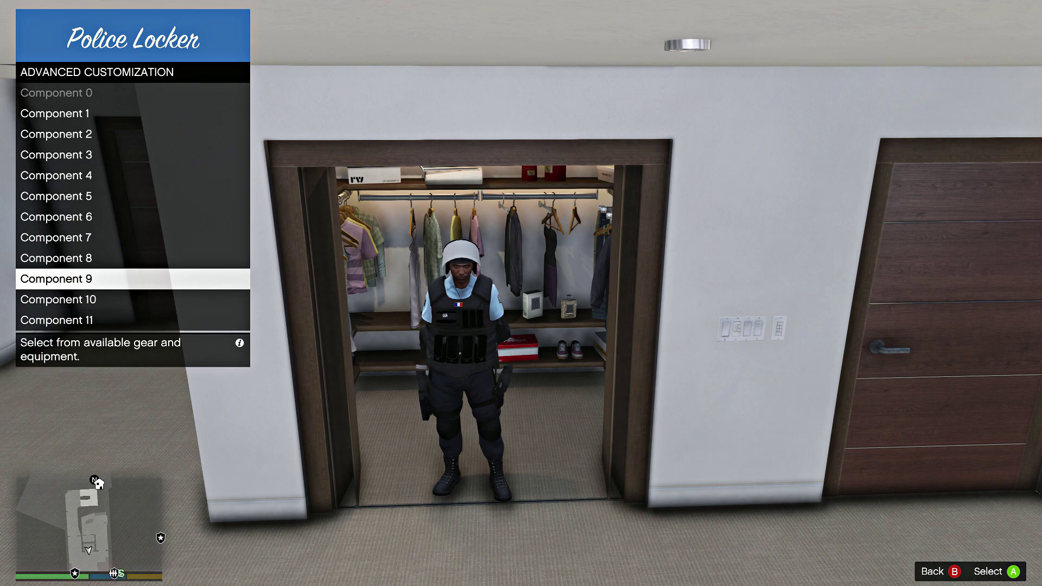
key("Up")
key("Return")
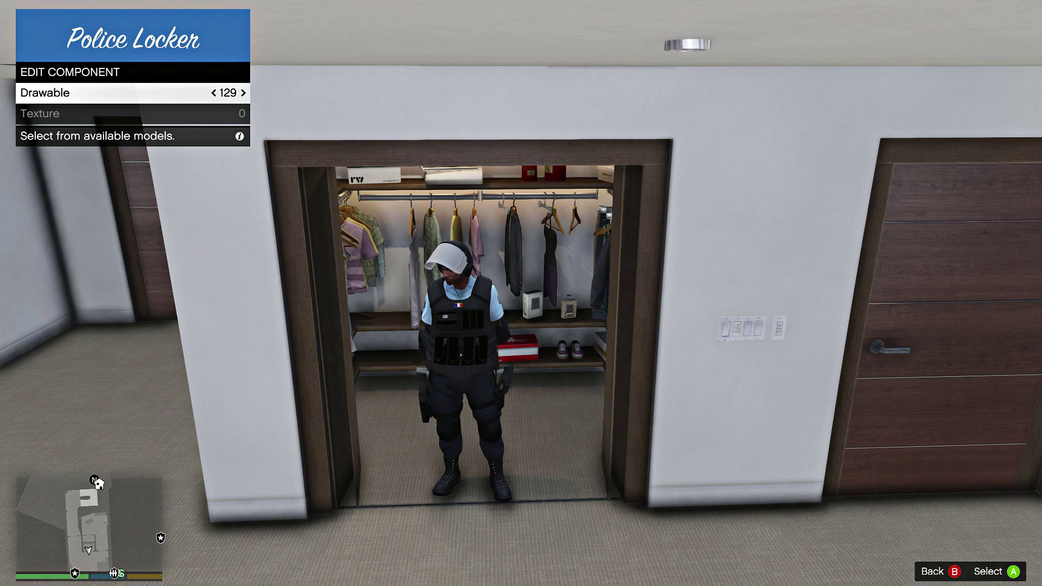
key("Right")
key("Right")
key("Right")
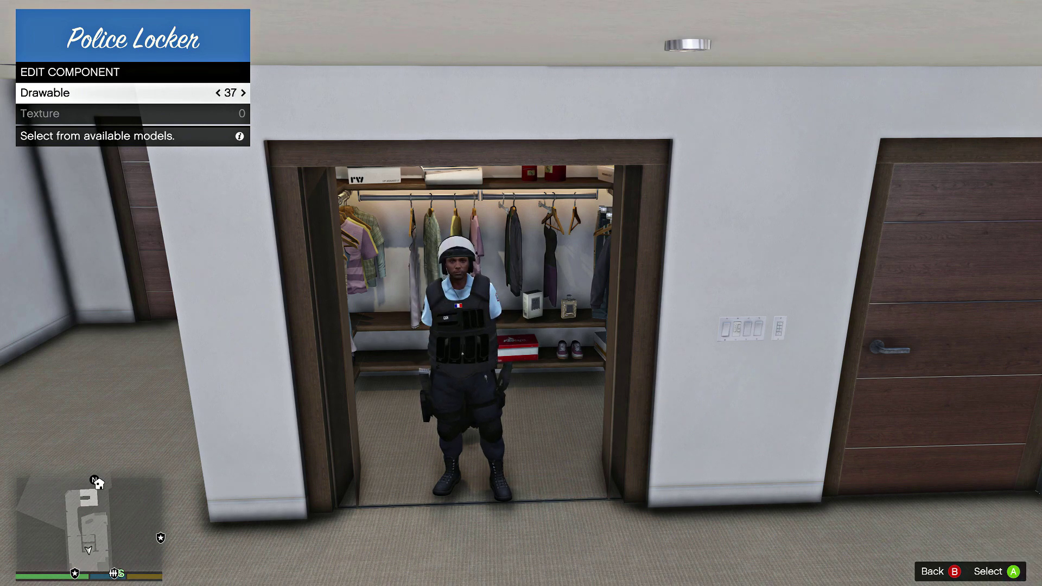
key("Left")
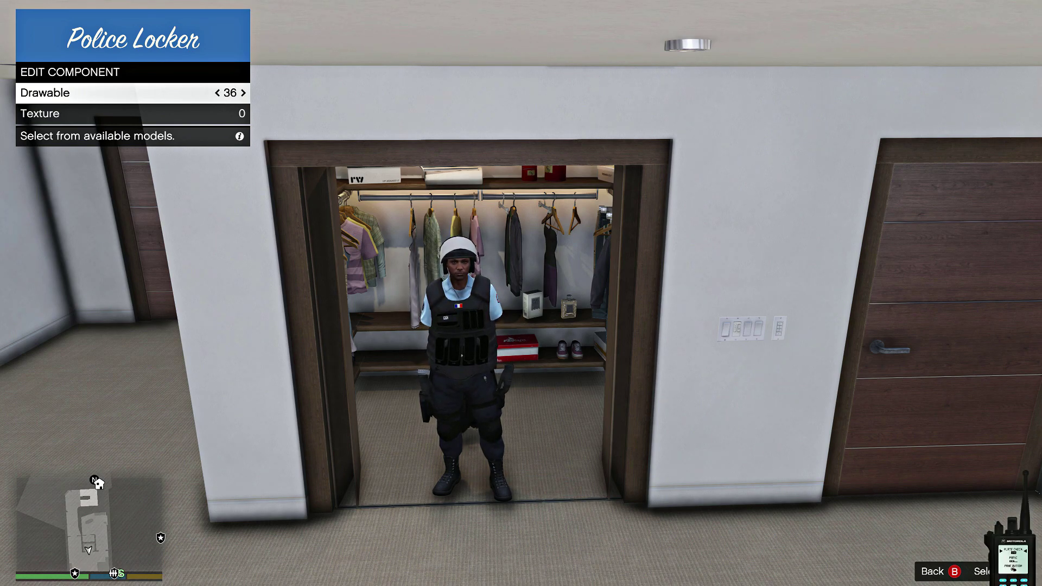
key("Right")
key("BackSpace")
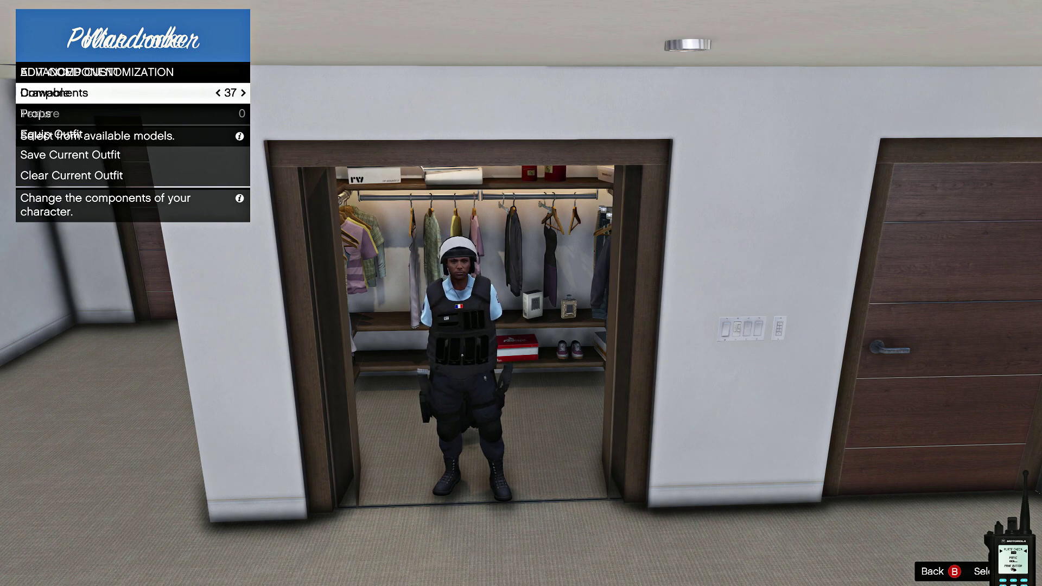
Step: Set the Component 7 accessory drawable to the gendarme model, listed as 1 in the outfit table
key("Return")
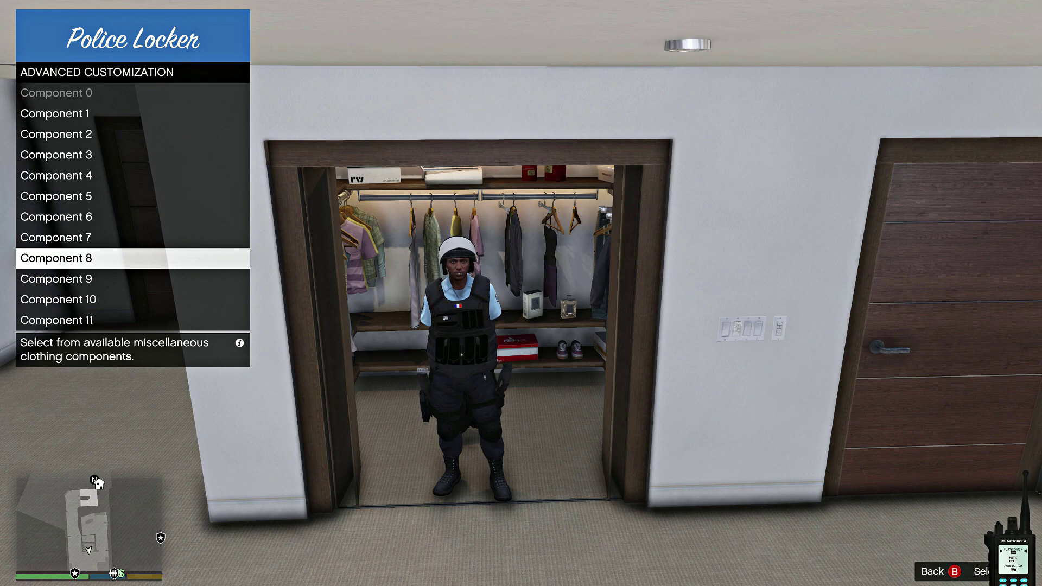
key("Up")
key("Return")
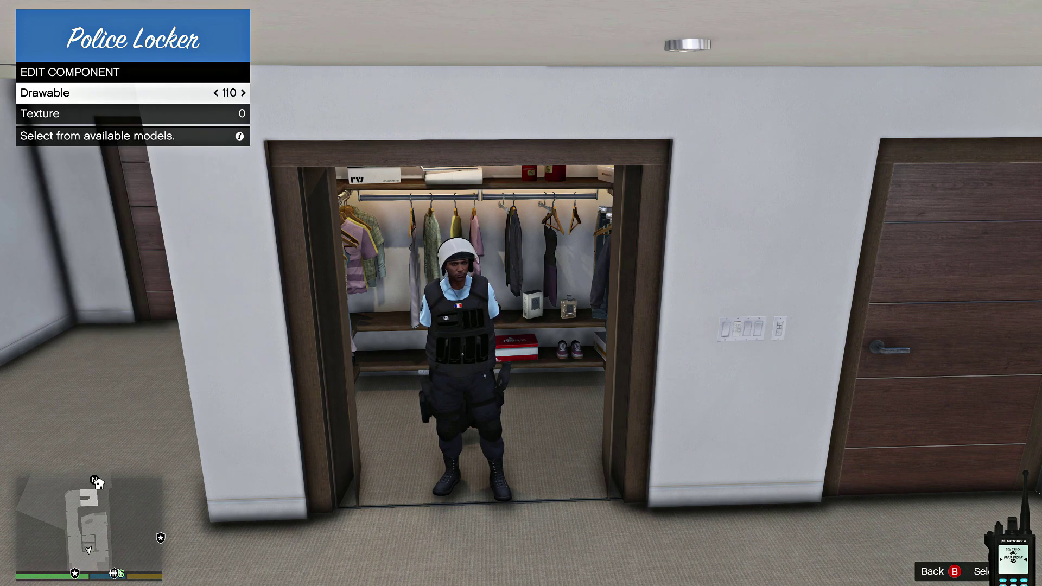
key("Right")
key("Right")
key("Right")
key("Right")
key("Right")
key("Right")
key("Right")
key("Right")
key("Right")
key("Right")
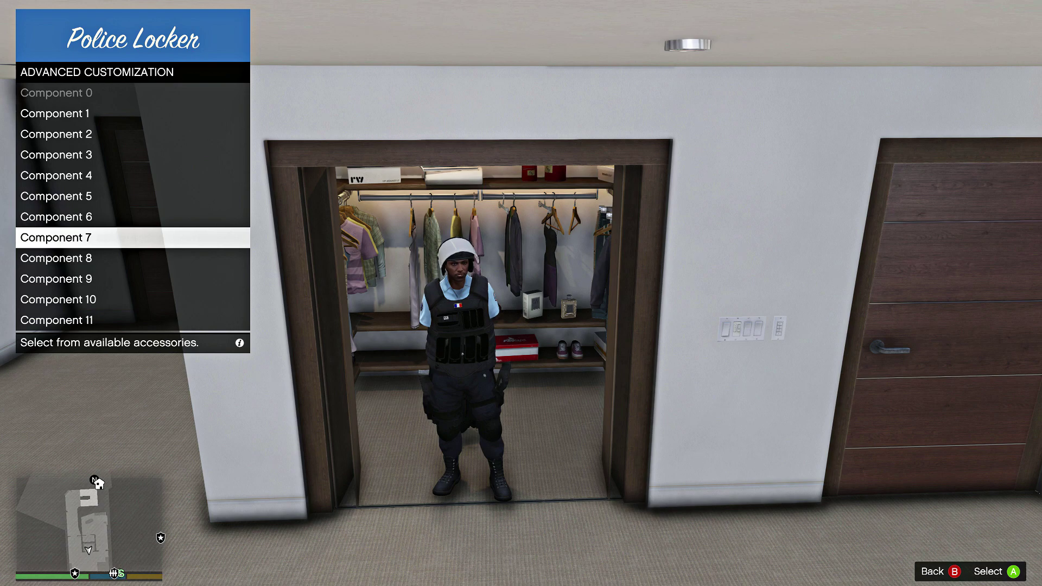
Step: Check the Component 6 footwear drawable and return to the component list
key("Up")
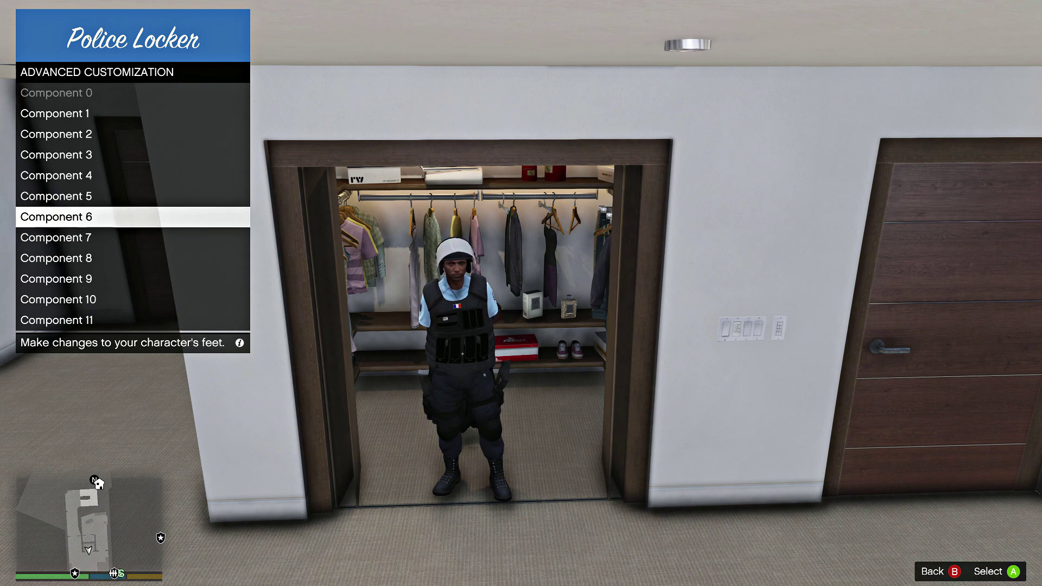
key("Return")
key("Escape")
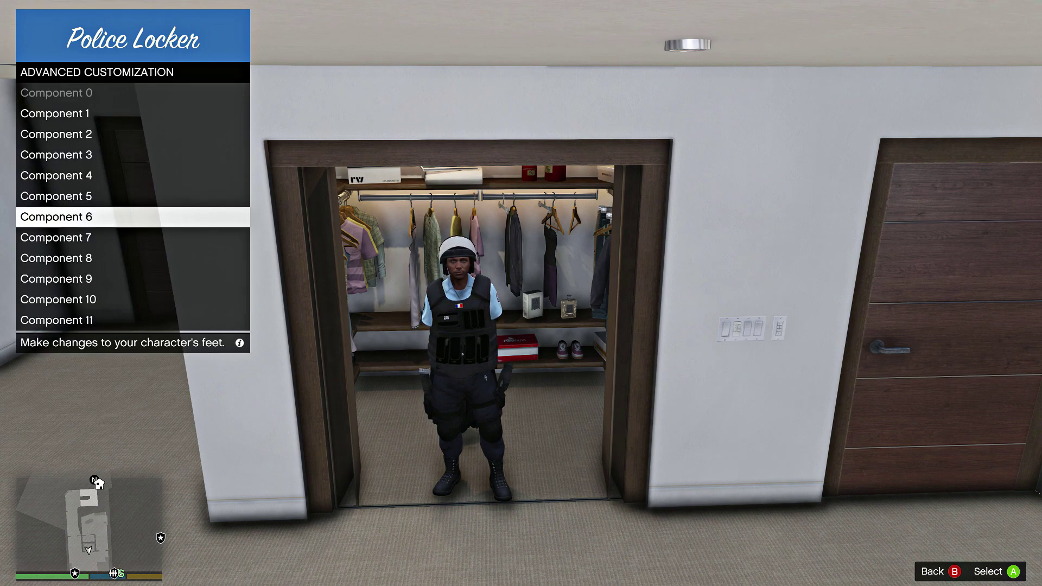